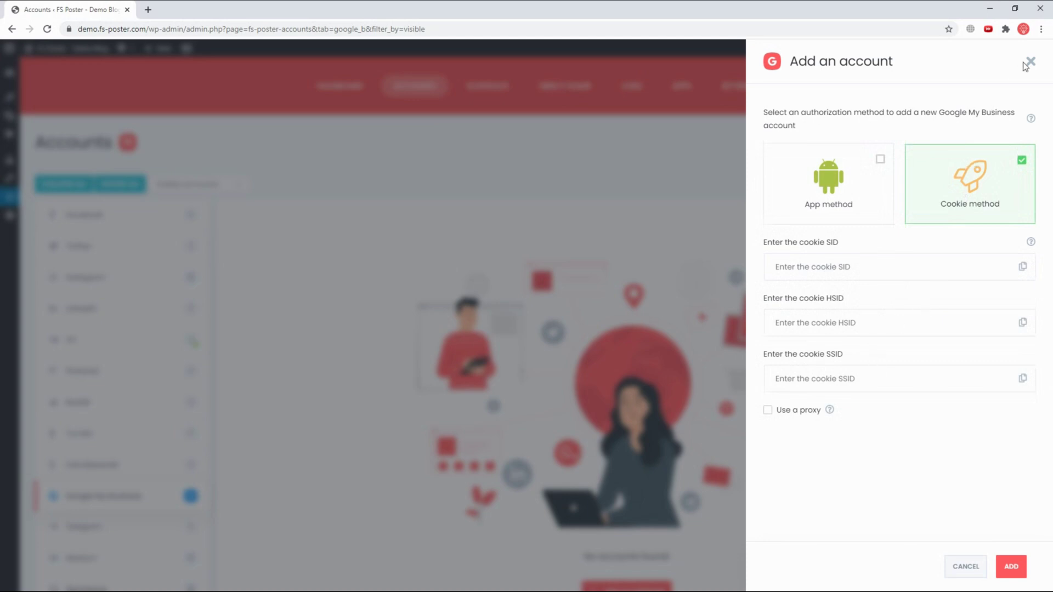
Open Chrome's main menu to start a new incognito window.
left_click(1042, 29)
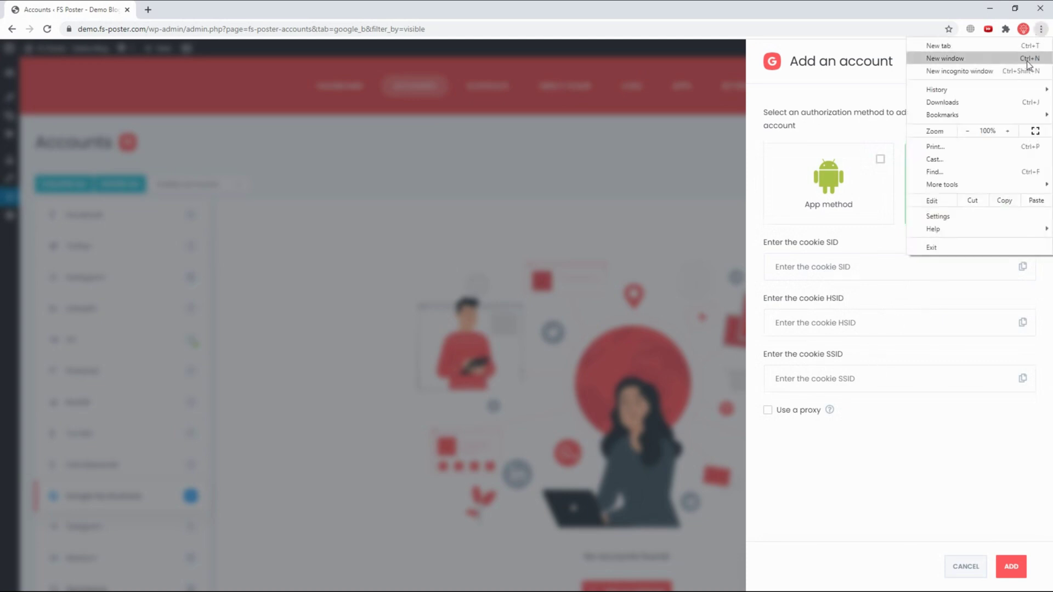
left_click(964, 73)
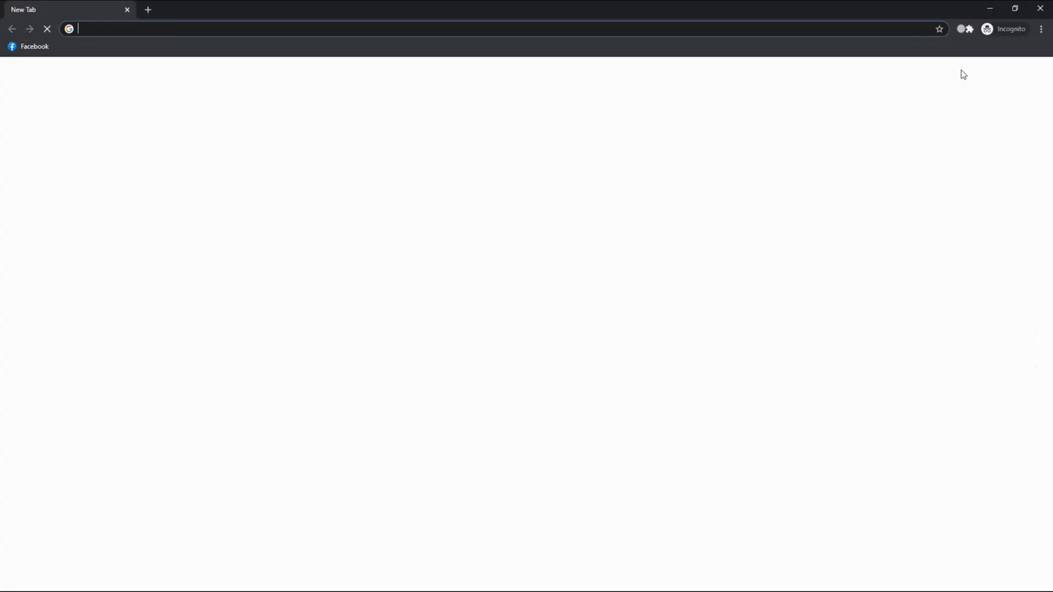
type("https://business.google.com/locations")
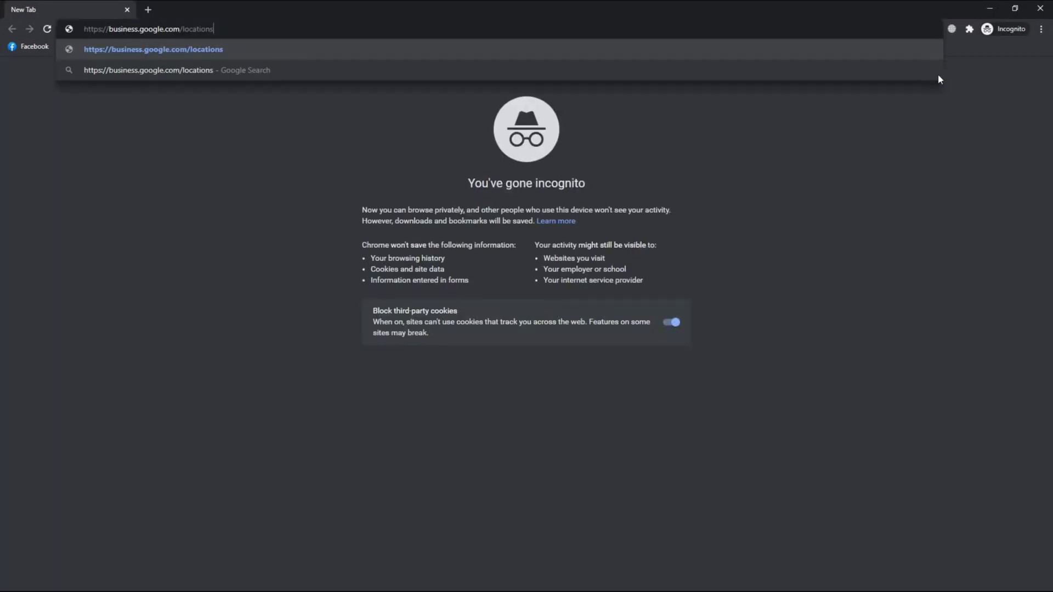
left_click_drag(248, 31, 76, 28)
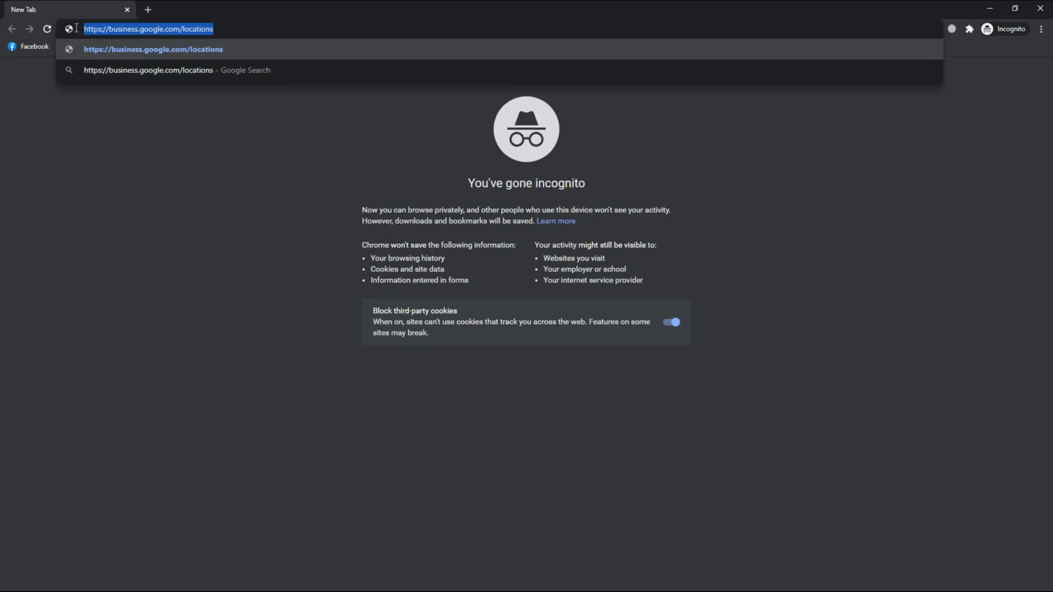
key("Return")
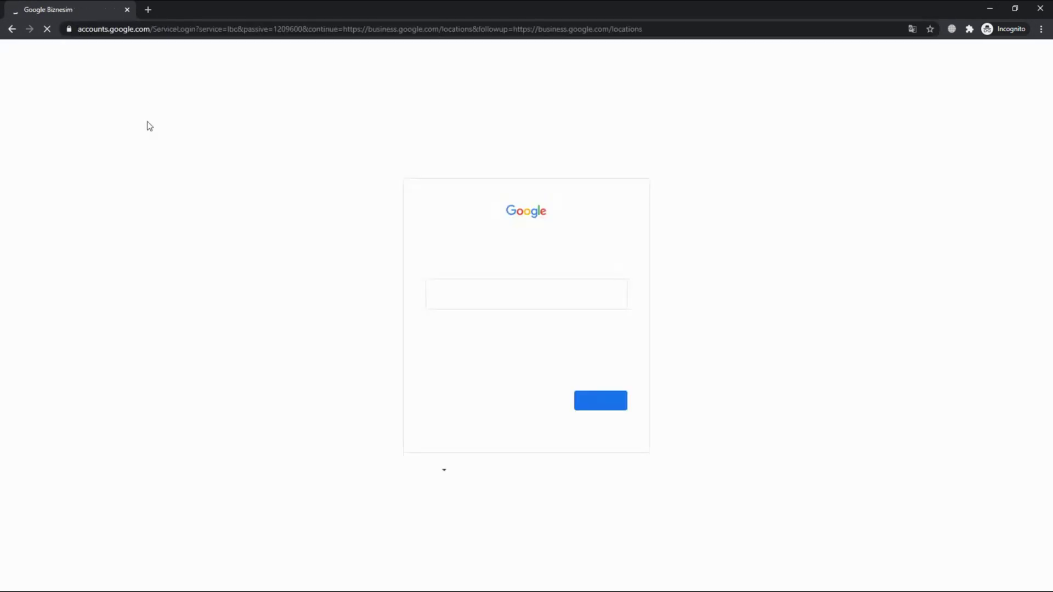
Sign in with the saved Google account e-mail and its password.
left_click(464, 289)
left_click(472, 321)
left_click(594, 399)
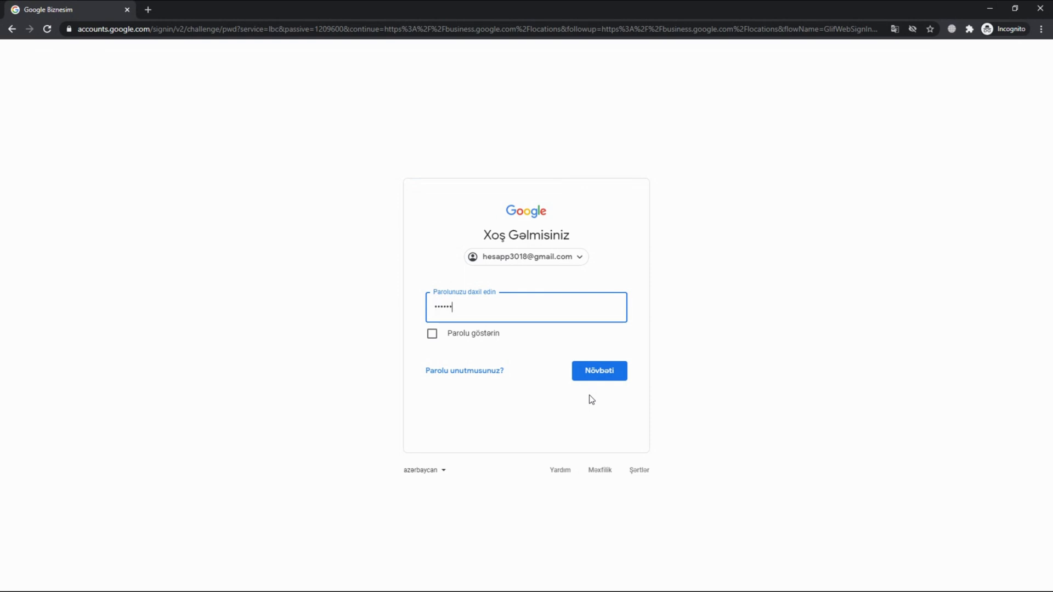
key("Return")
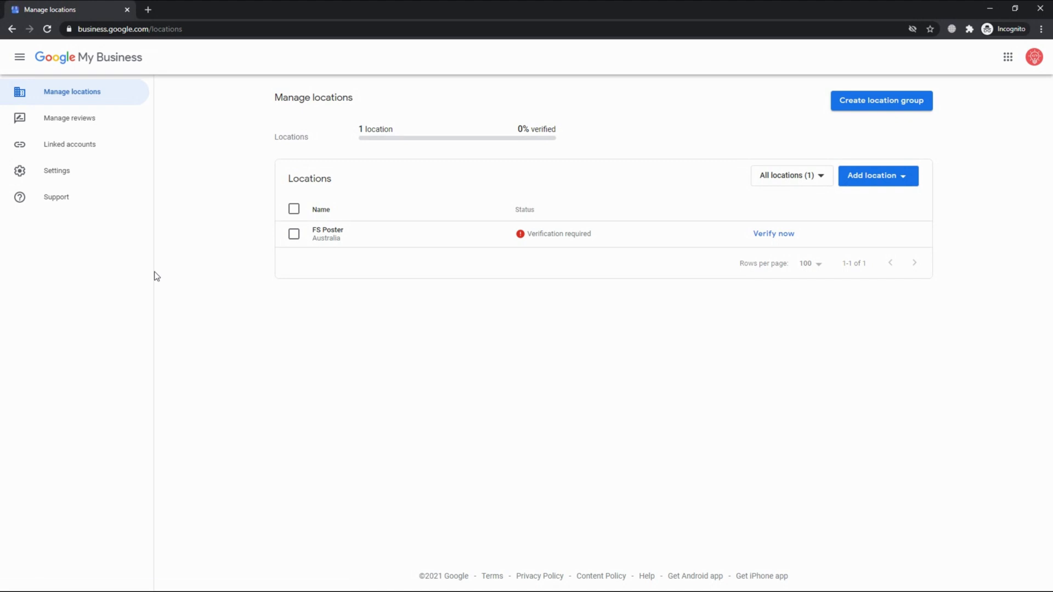
Inspect the Manage locations page and enlarge the DevTools Elements view.
right_click(110, 243)
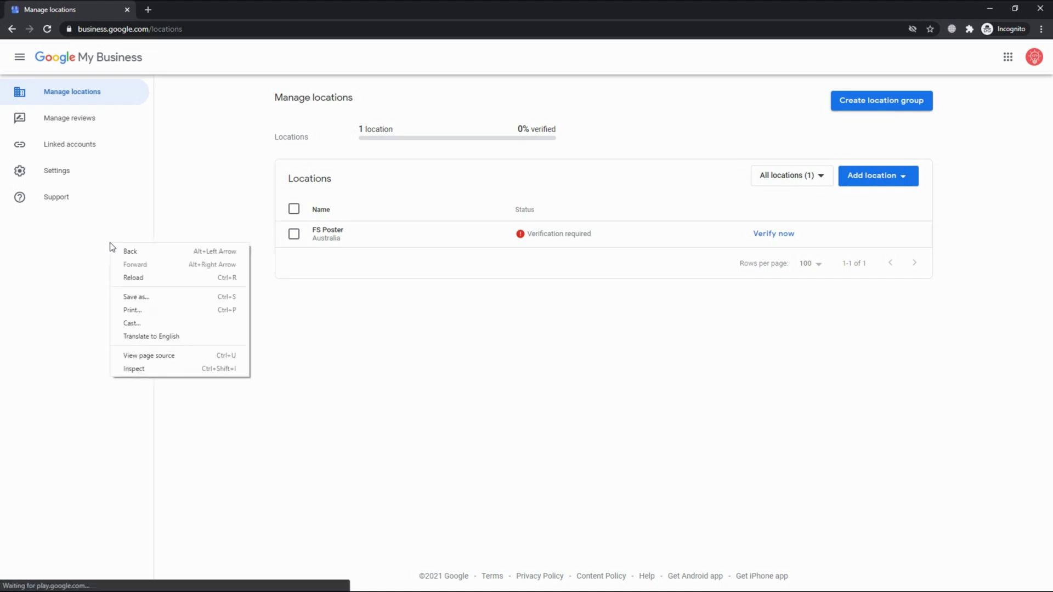
left_click(153, 369)
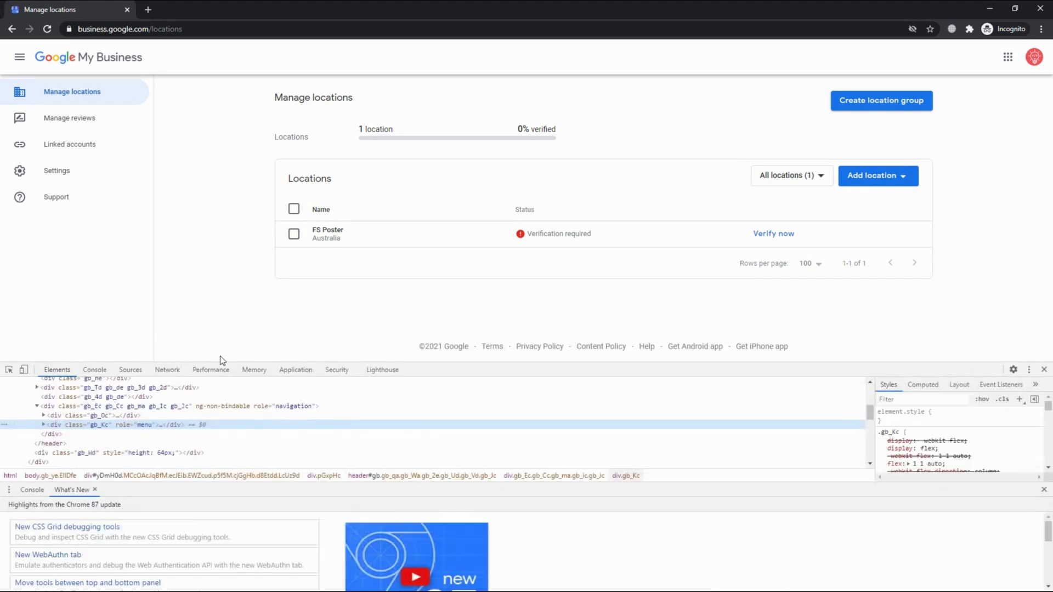
left_click_drag(408, 485, 408, 577)
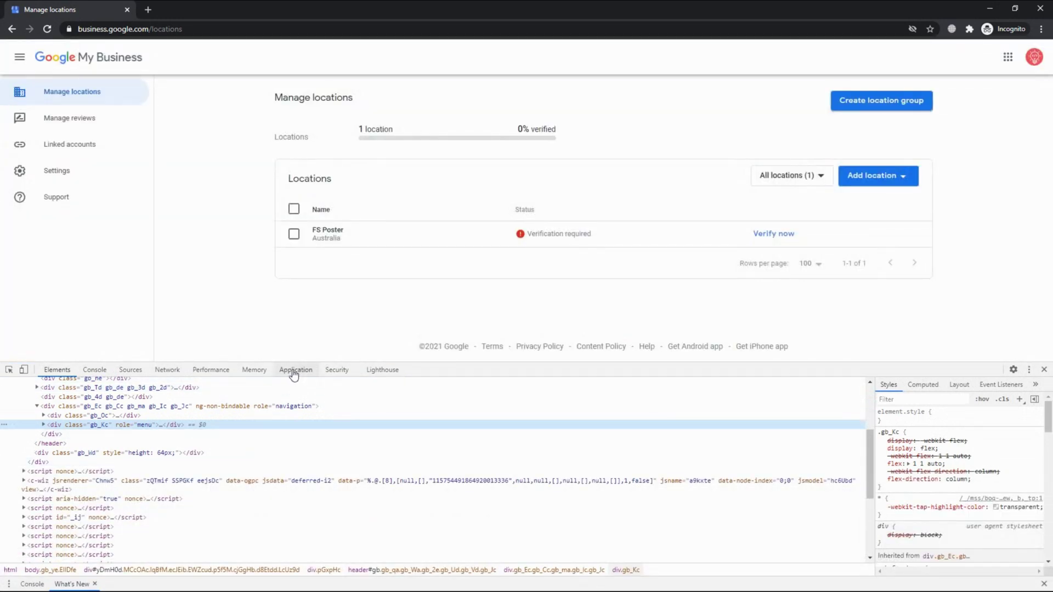
left_click(294, 371)
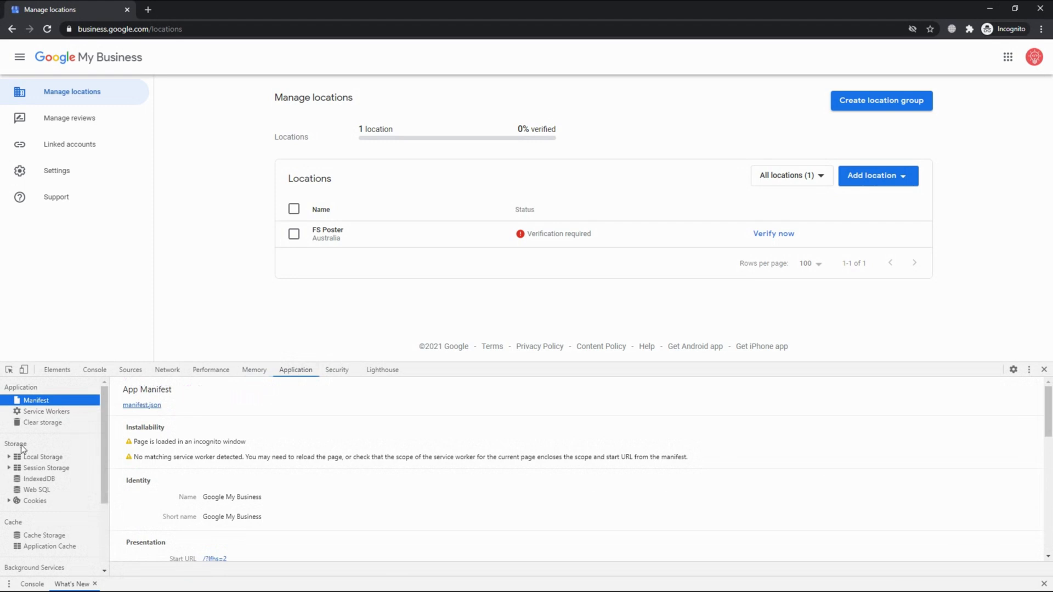
left_click(9, 502)
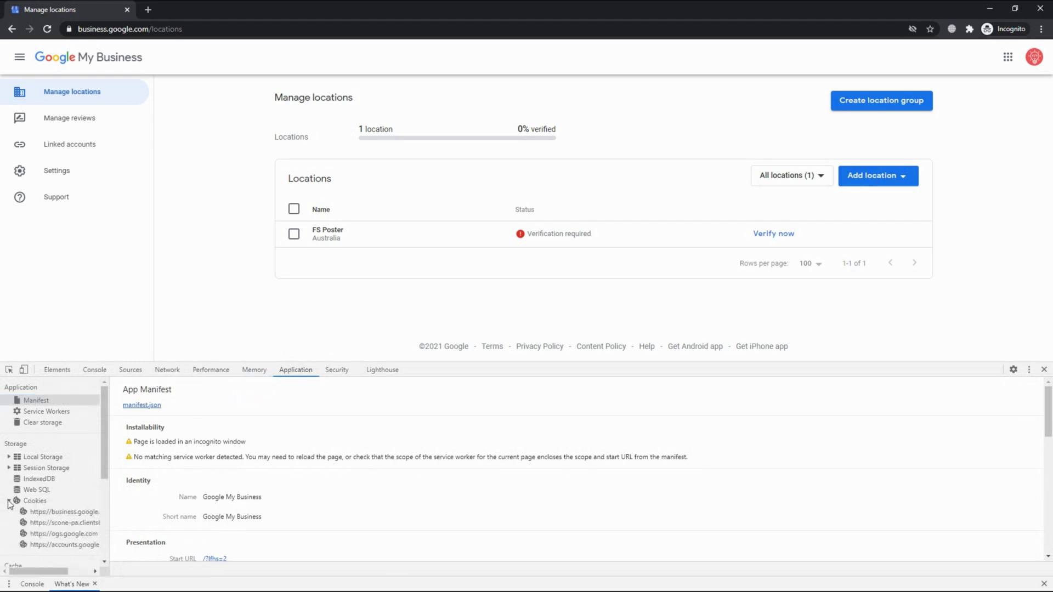
left_click(67, 511)
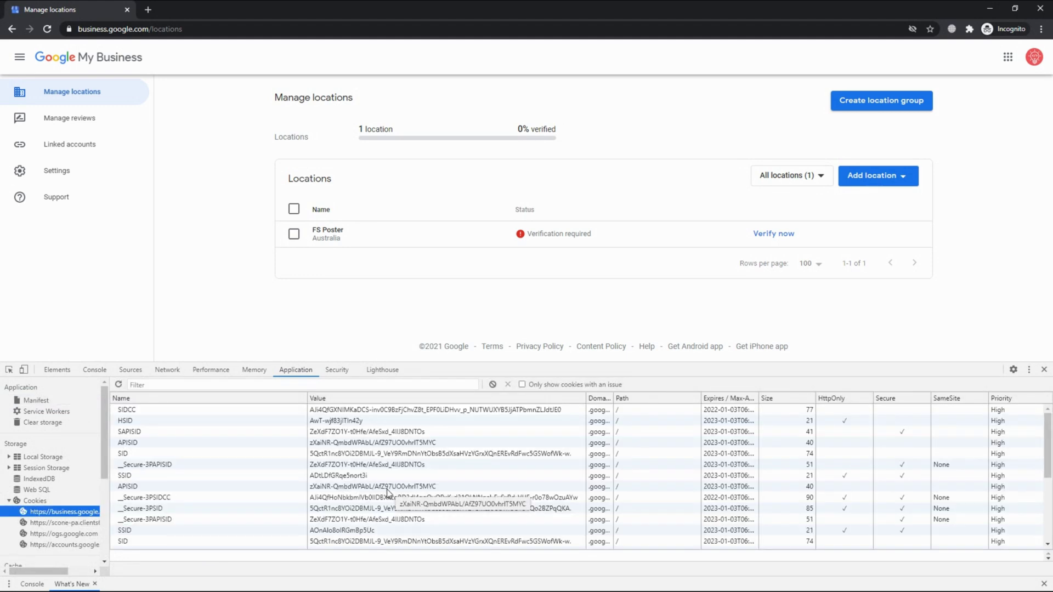
left_click(368, 421)
double_click(367, 422)
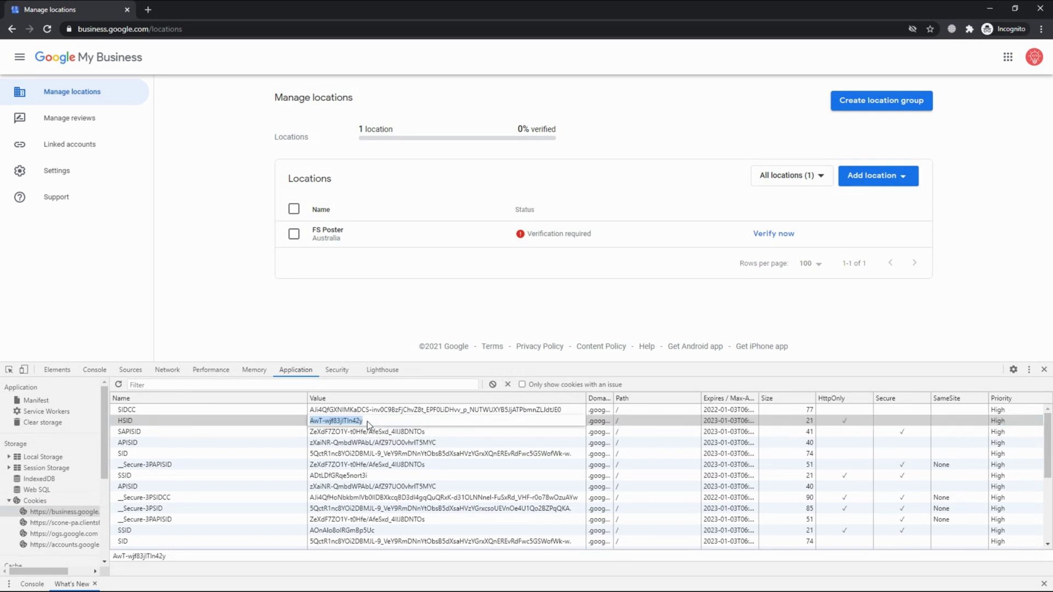
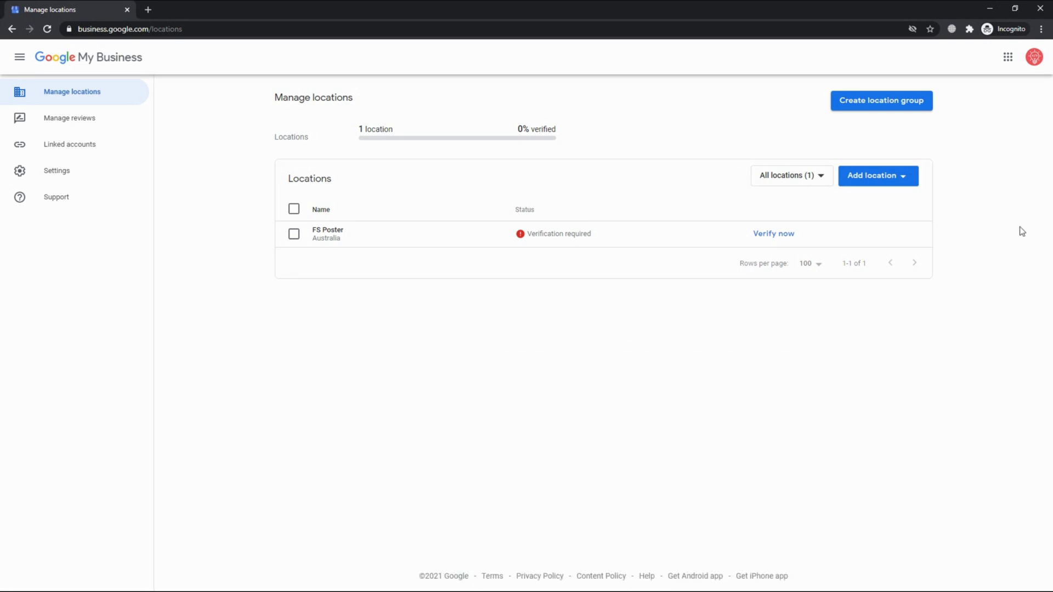
Add the cookie-based Google My Business account and activate its FS Poster location.
left_click(1044, 10)
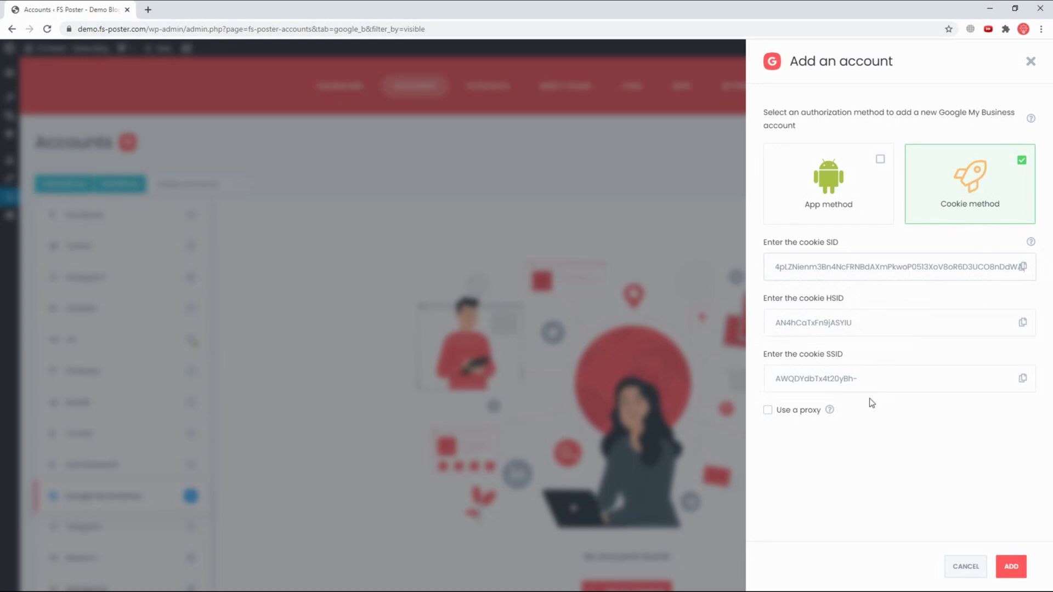
left_click(1013, 569)
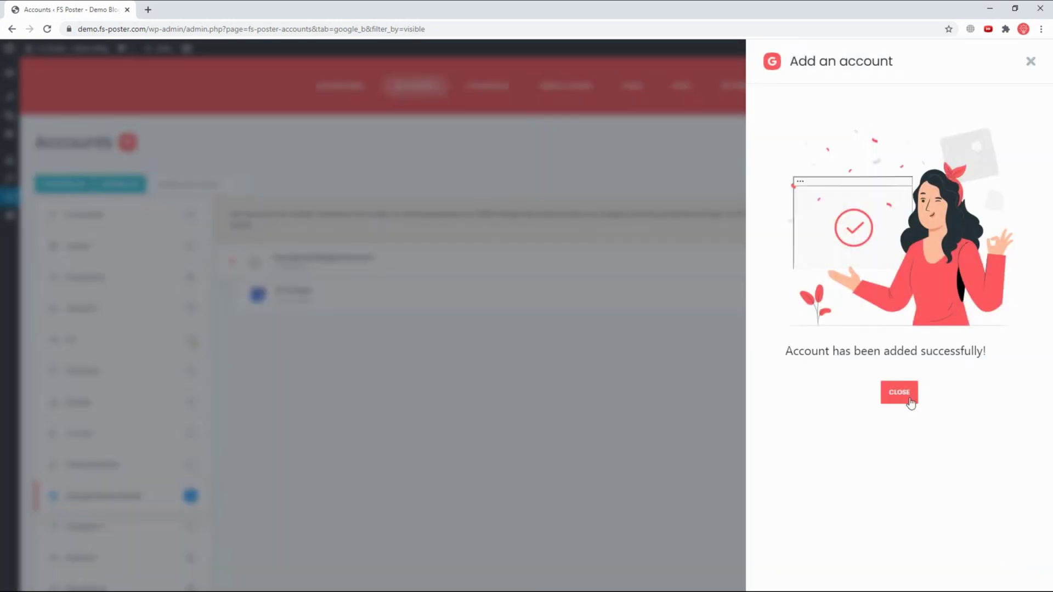
left_click(899, 393)
left_click(965, 247)
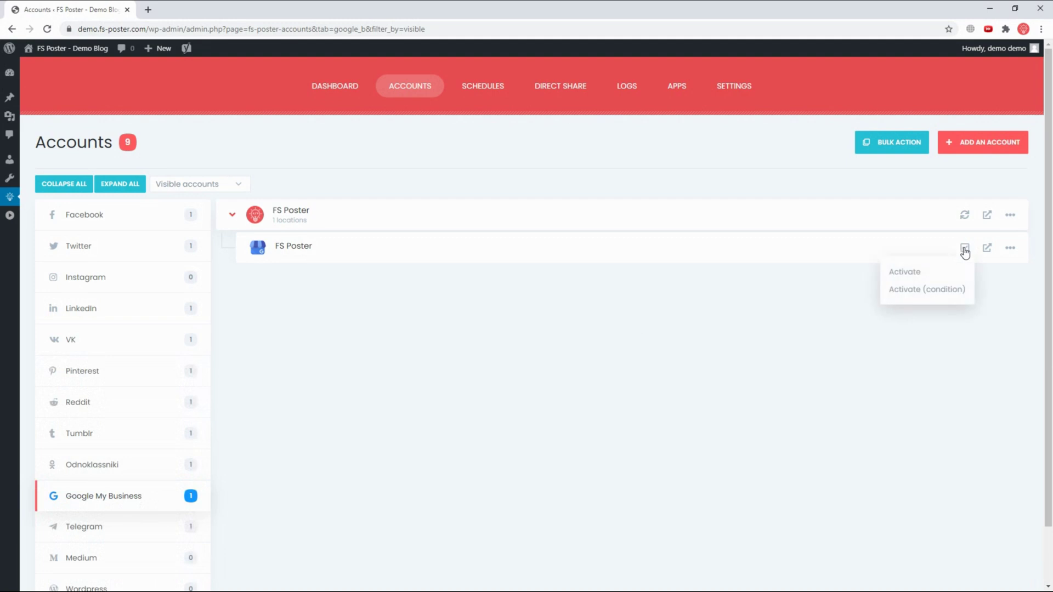
left_click(933, 279)
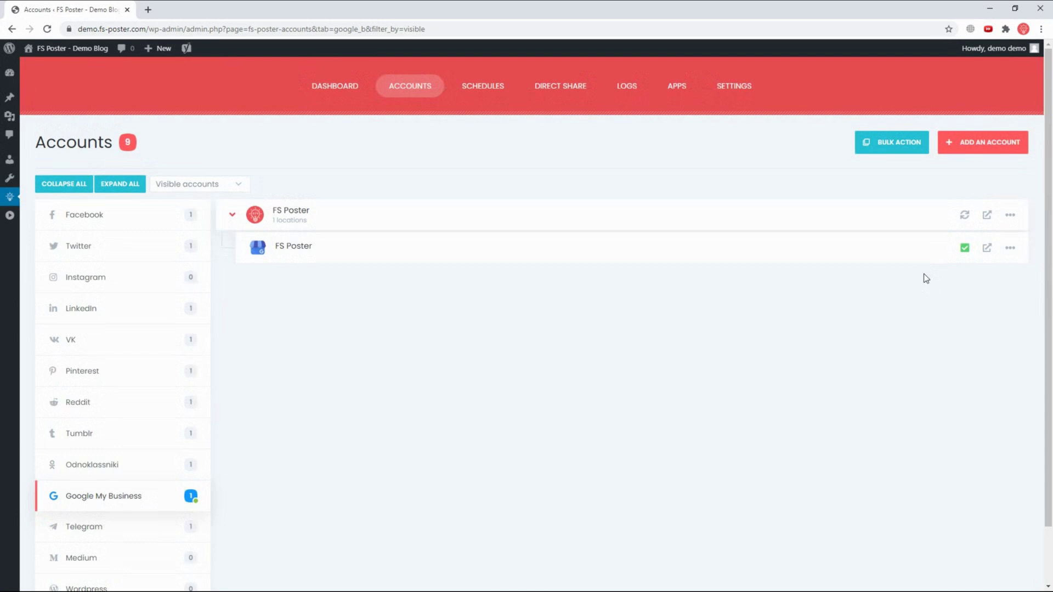
Start a new post and keep only the GMB location in FS Poster's share list, removing the VK group.
mouse_move(16, 107)
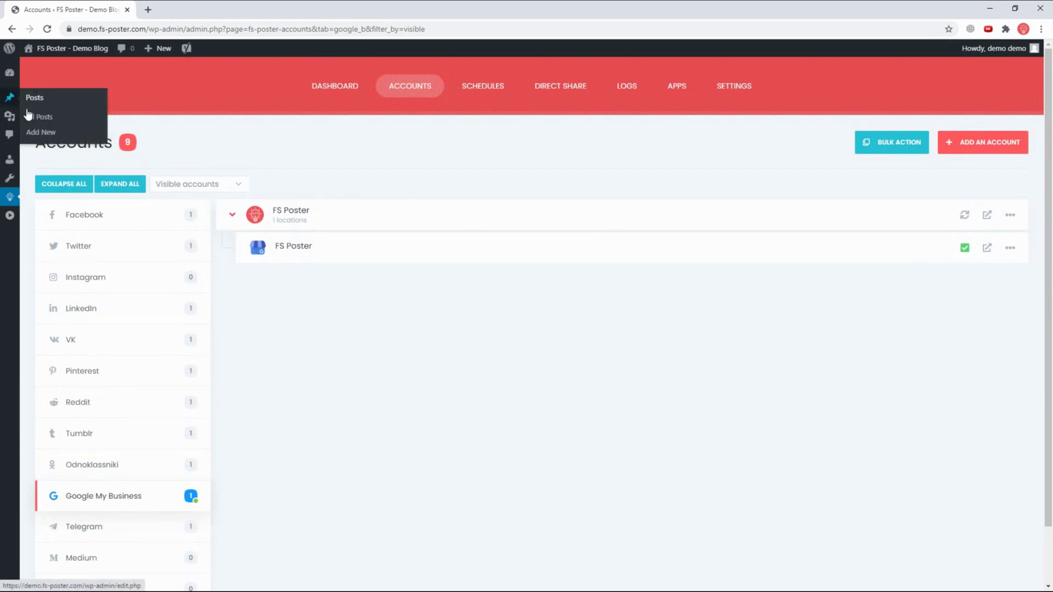
left_click(52, 134)
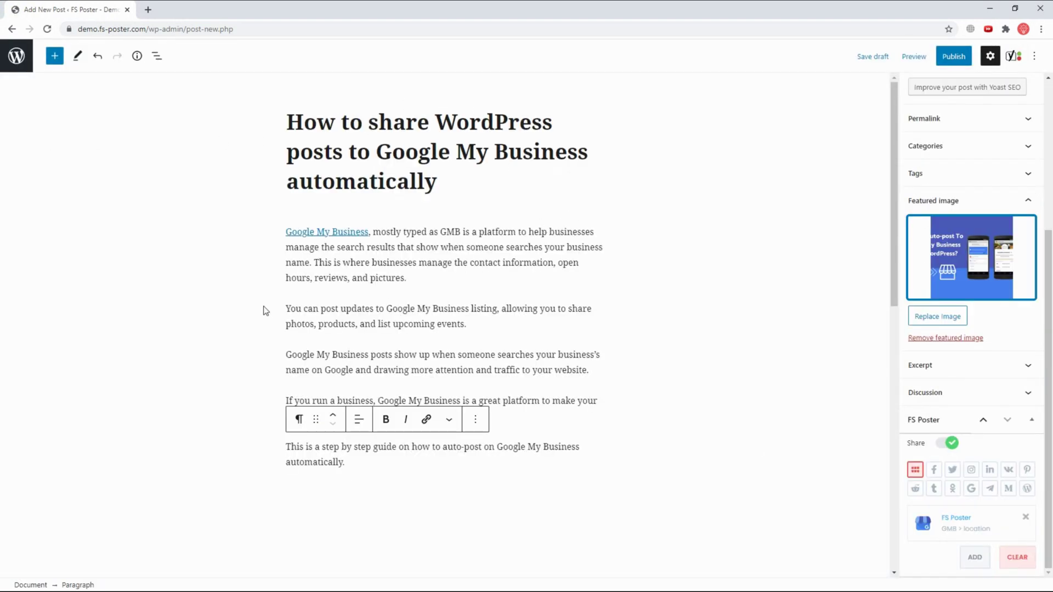
left_click(238, 312)
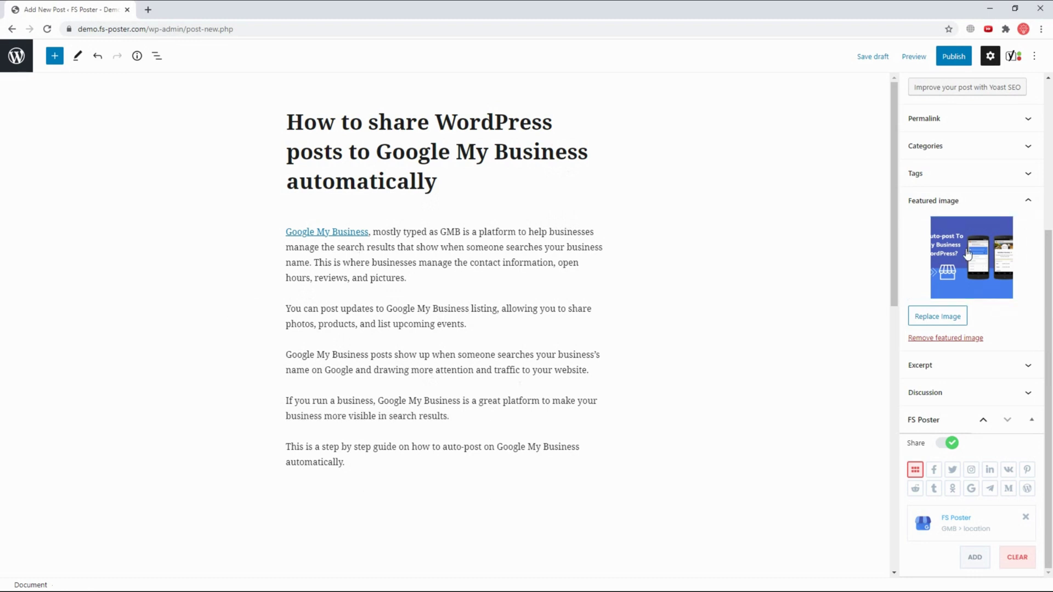
left_click(967, 560)
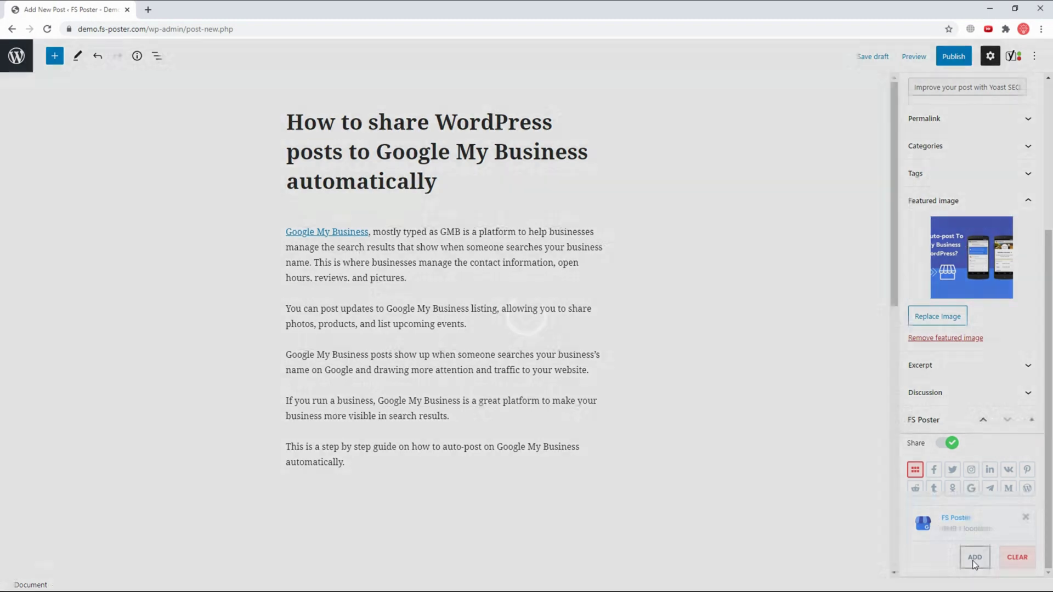
scroll(835, 317, "down", 10)
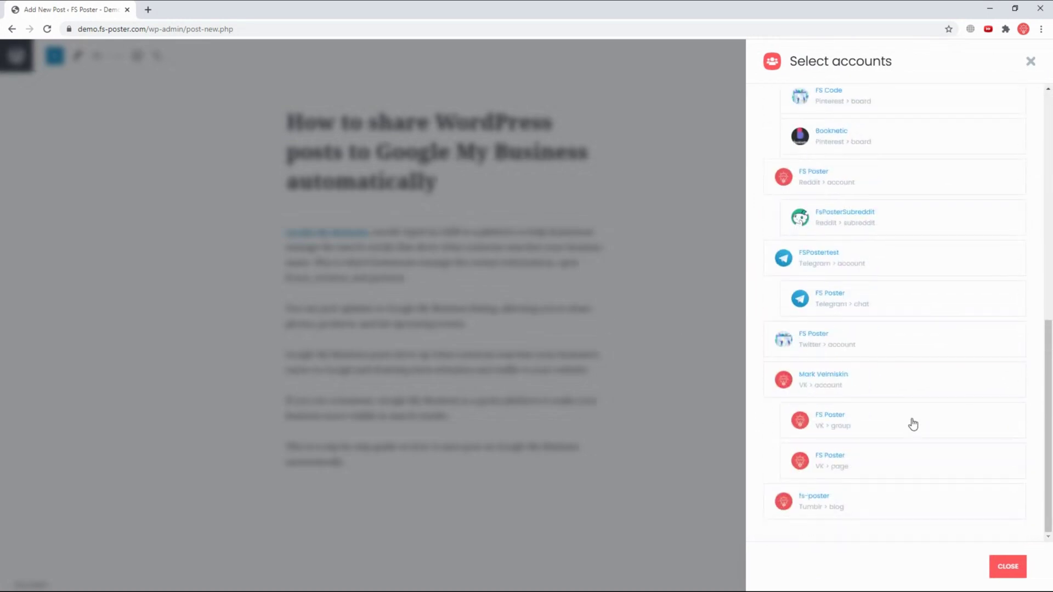
left_click(911, 428)
left_click(1031, 61)
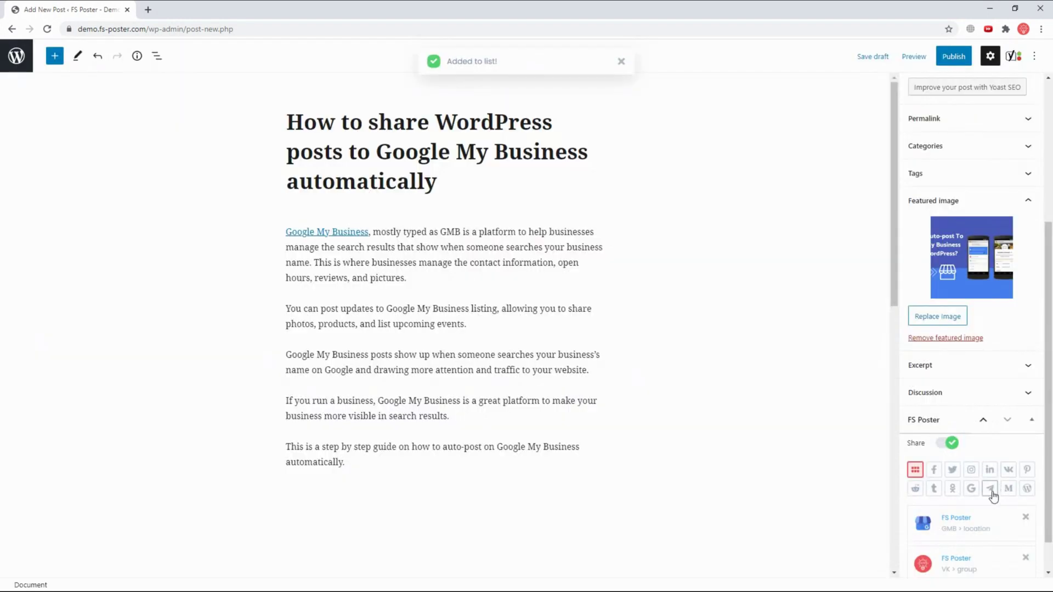
left_click(1027, 559)
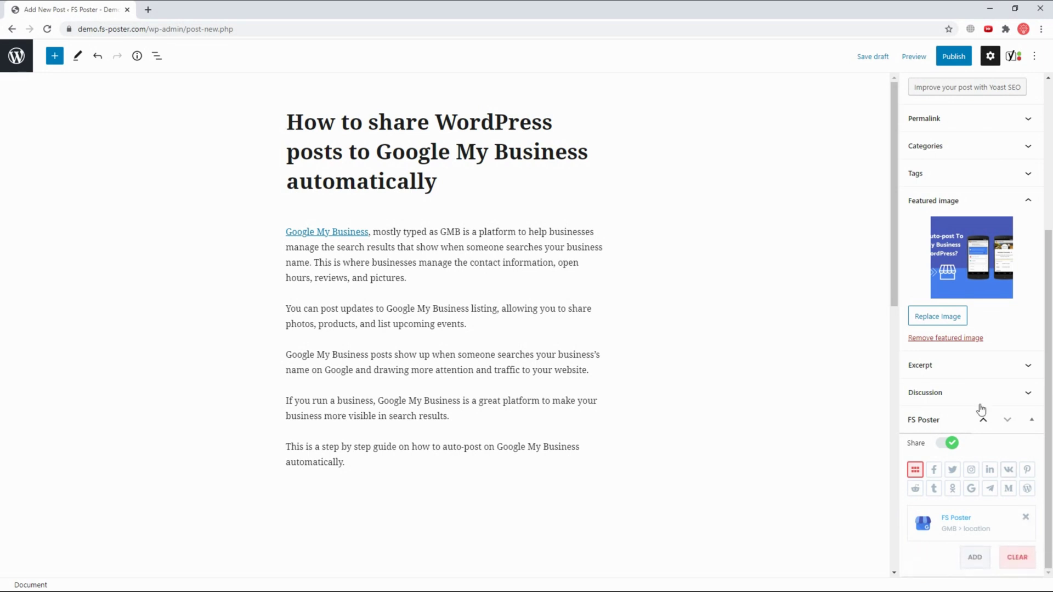
Publish the post and dismiss the posting results.
left_click(959, 64)
left_click(961, 57)
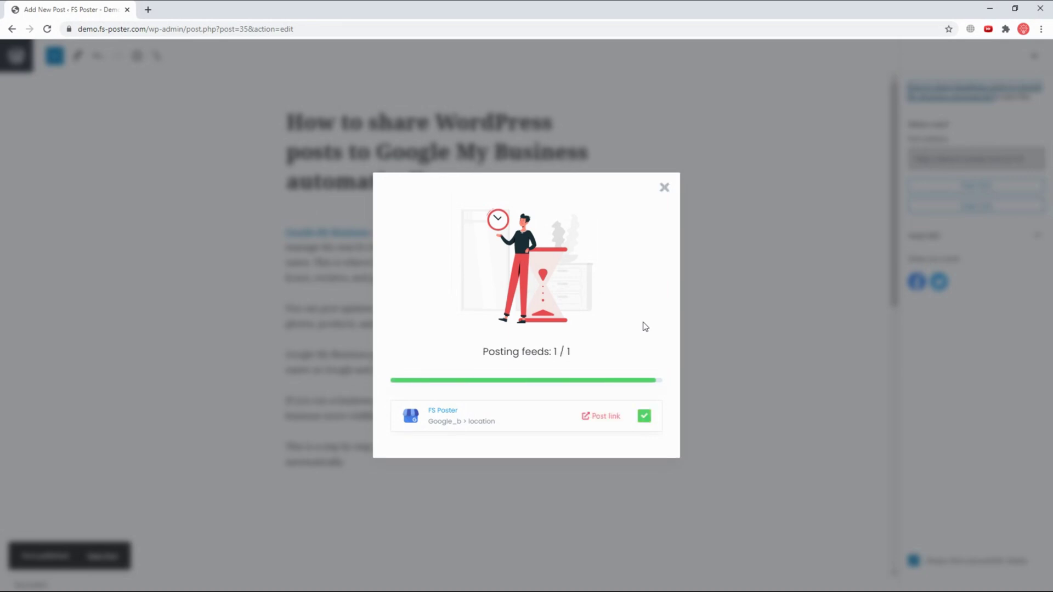
left_click(665, 189)
left_click(12, 29)
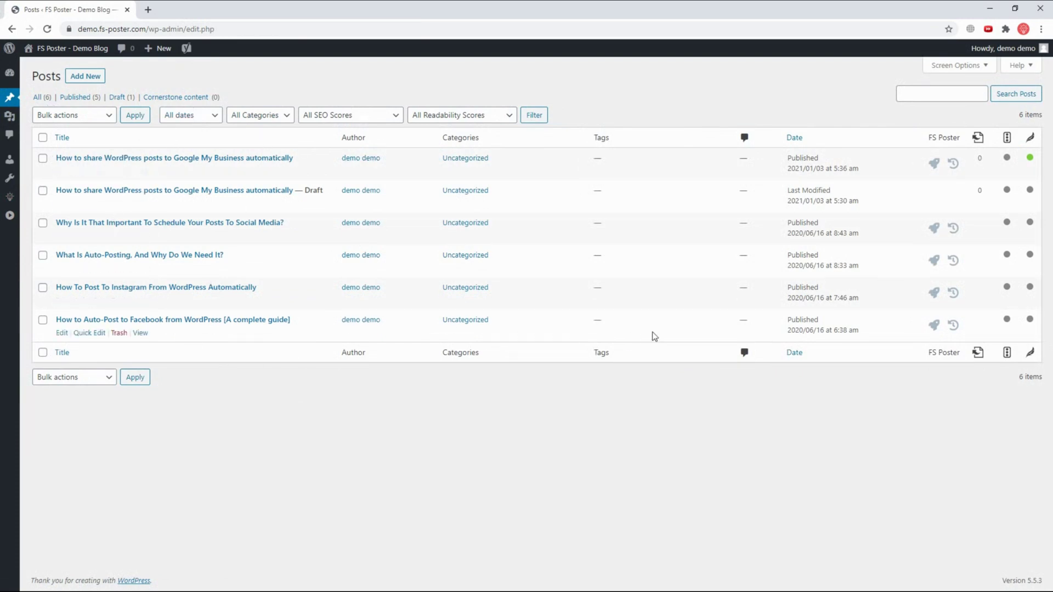
left_click(953, 294)
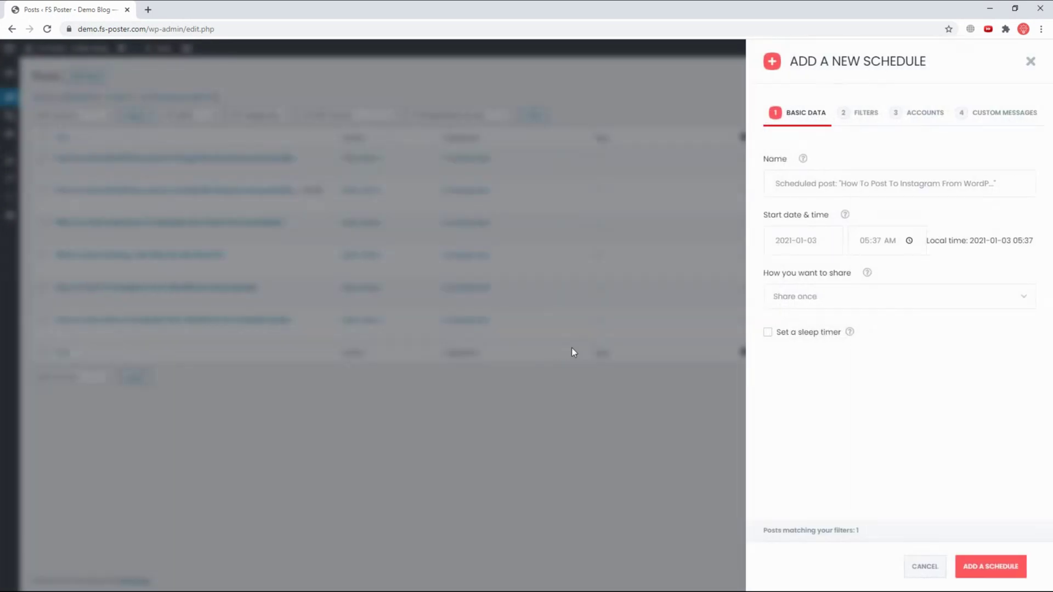
left_click(816, 240)
left_click(813, 323)
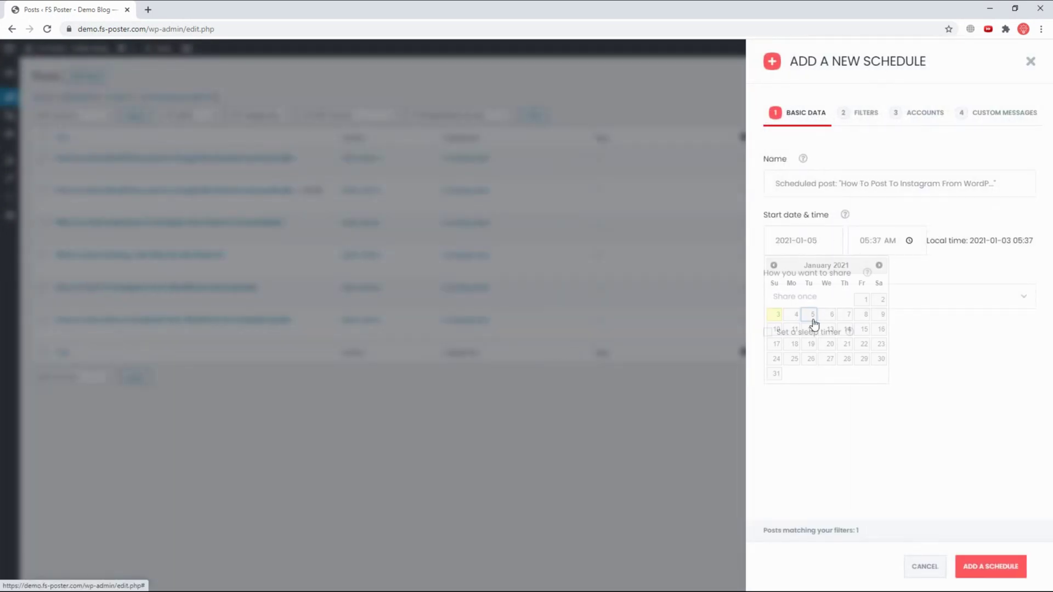
left_click(993, 569)
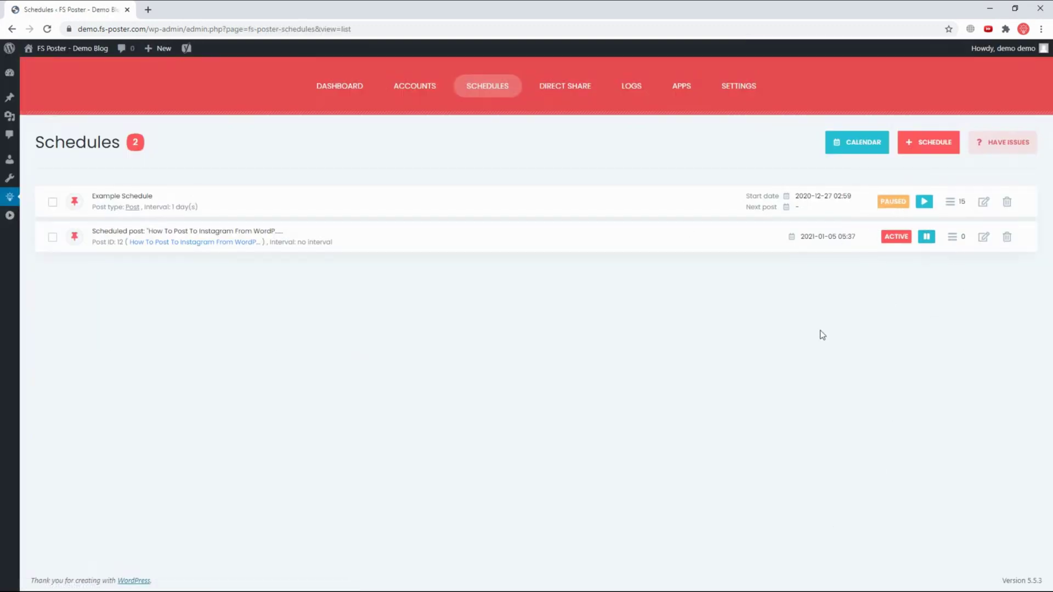
left_click(10, 102)
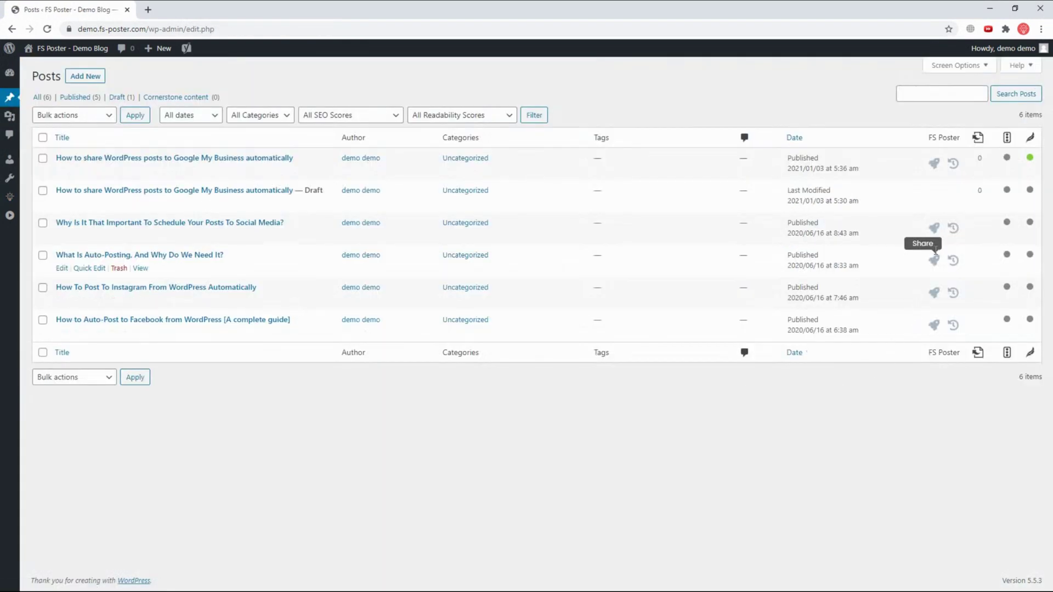
Share the scheduling post to the GMB location with a customized message and open its post link.
left_click(935, 229)
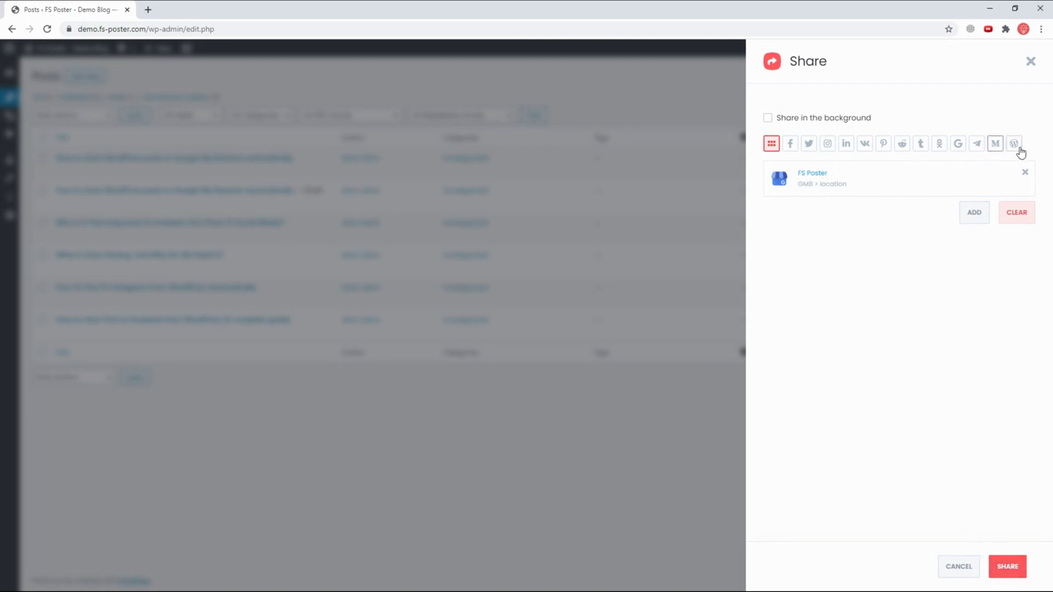
left_click(963, 144)
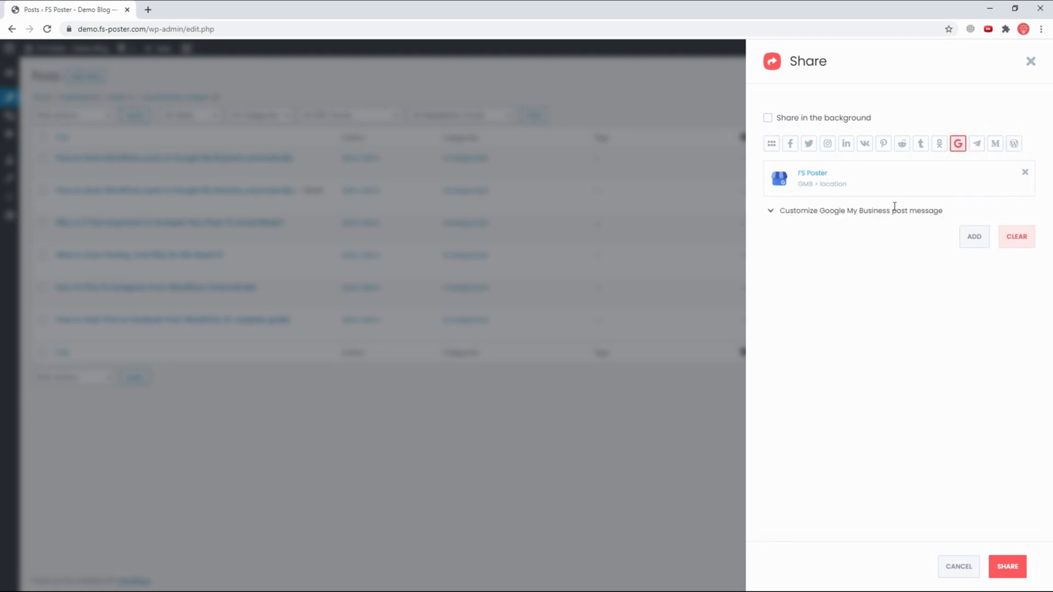
double_click(801, 235)
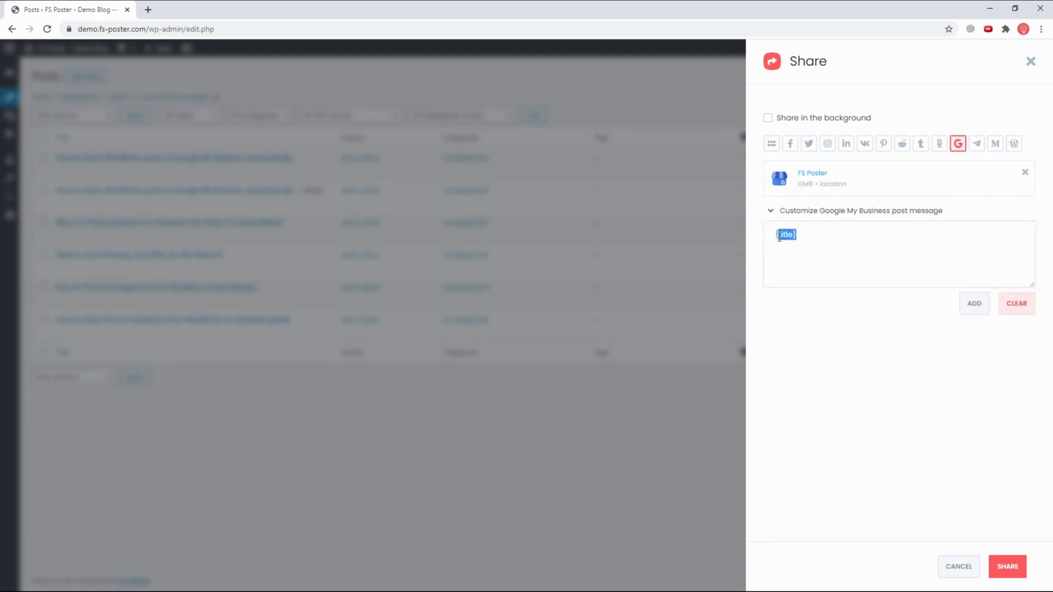
left_click(1016, 569)
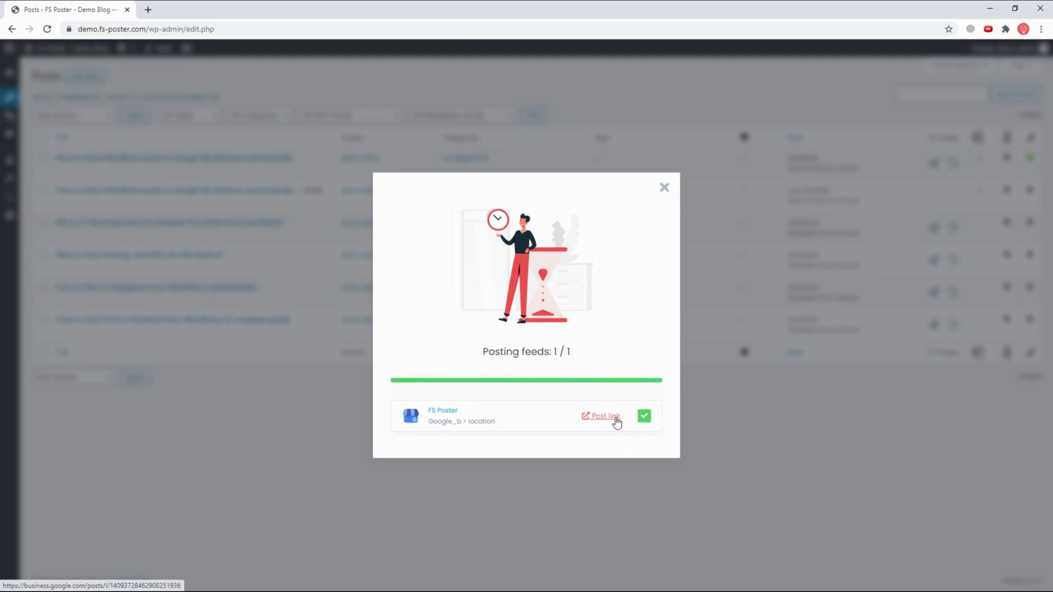
left_click(616, 421)
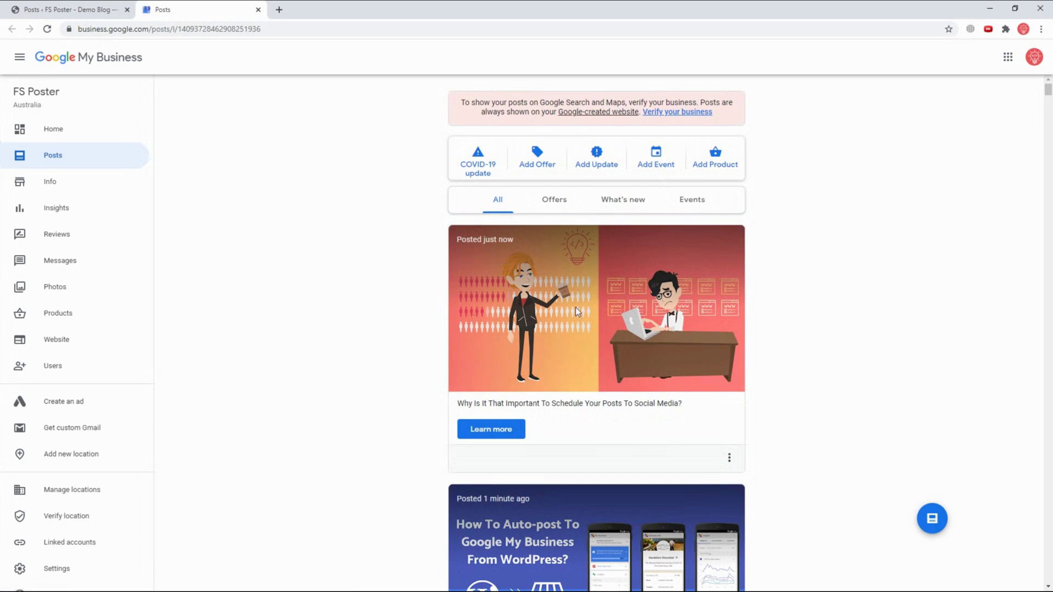
Check the live post on Google My Business, then close that tab.
scroll(575, 309, "down", 4)
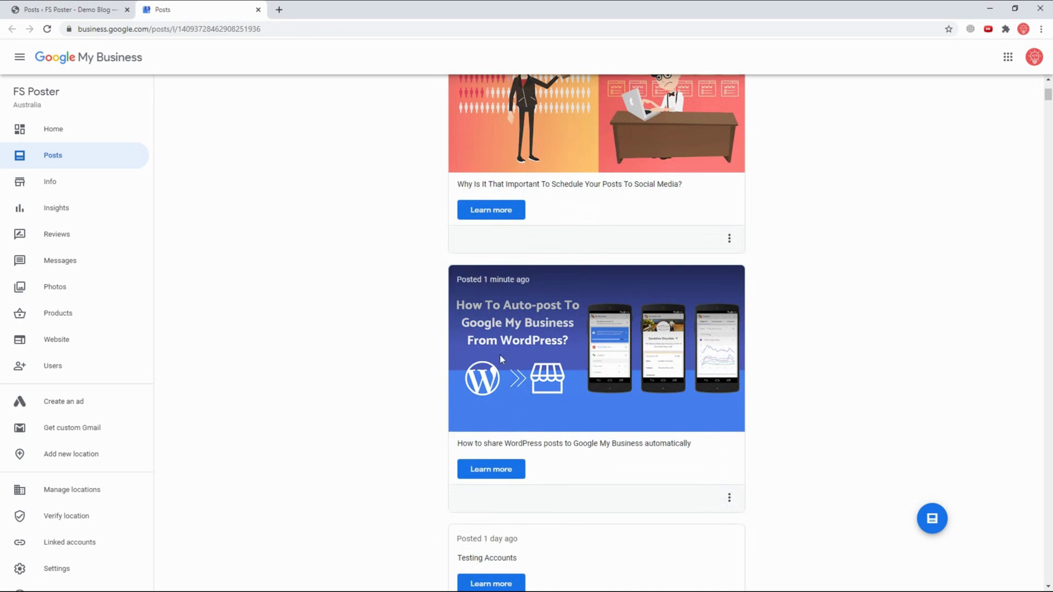
left_click(259, 10)
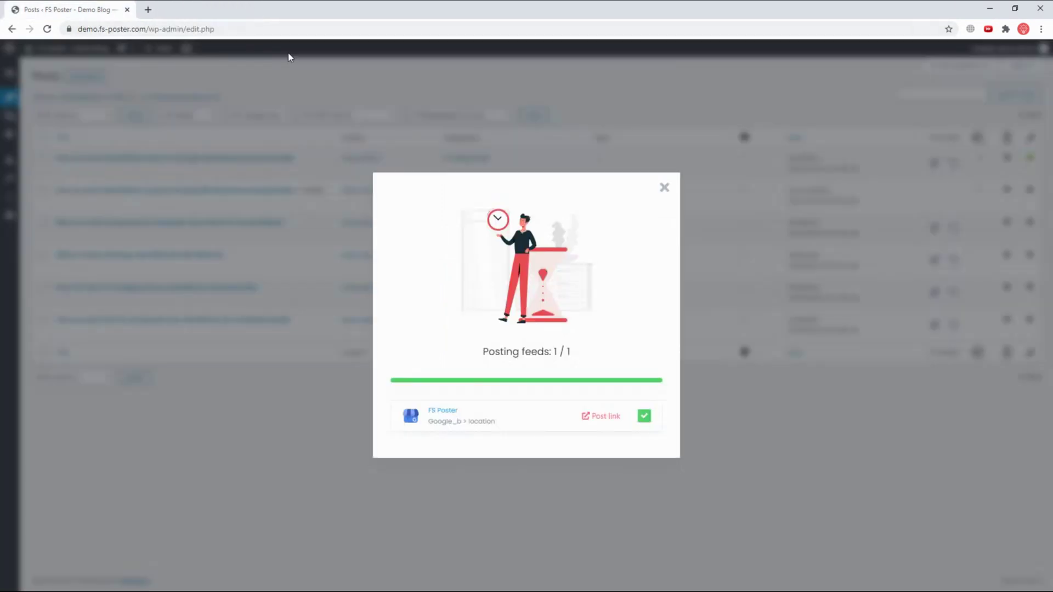
Select the GMB, scheduling and What Is Auto-Posting posts for an FS Poster bulk schedule.
left_click(664, 188)
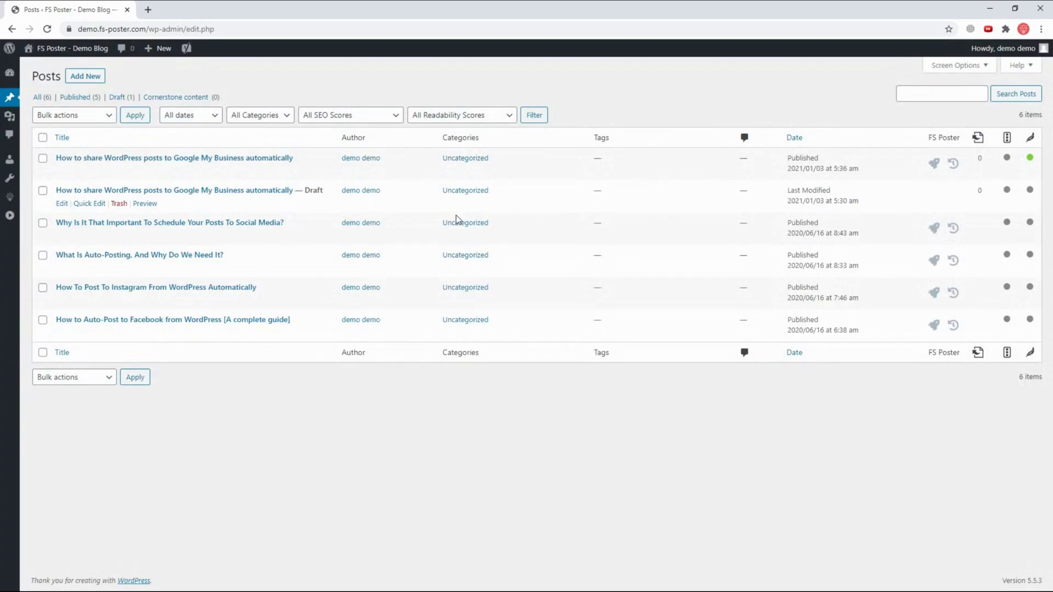
left_click(42, 158)
left_click(43, 223)
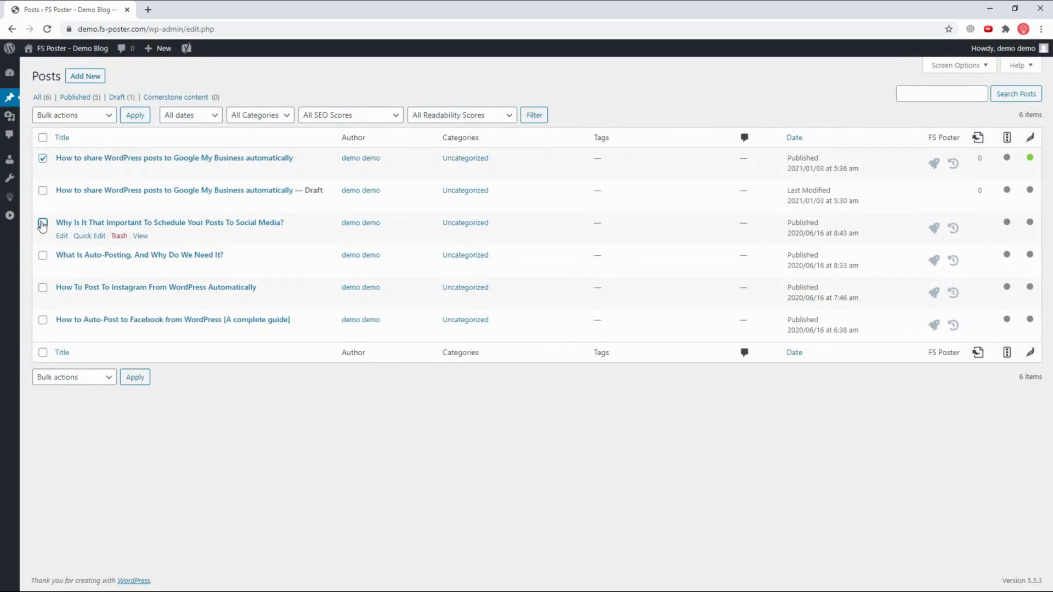
left_click(42, 255)
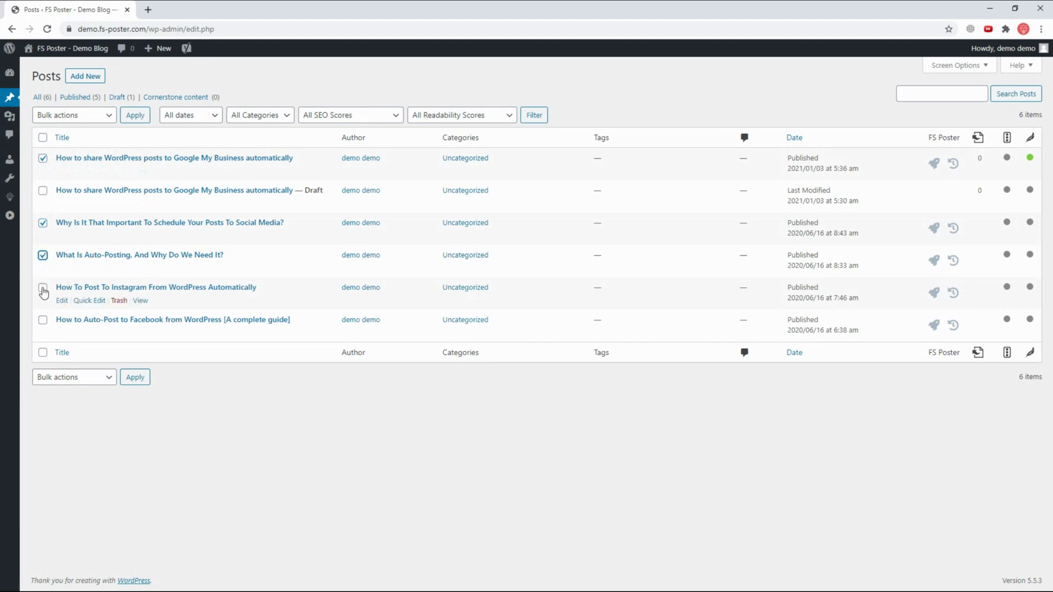
left_click(70, 115)
left_click(70, 161)
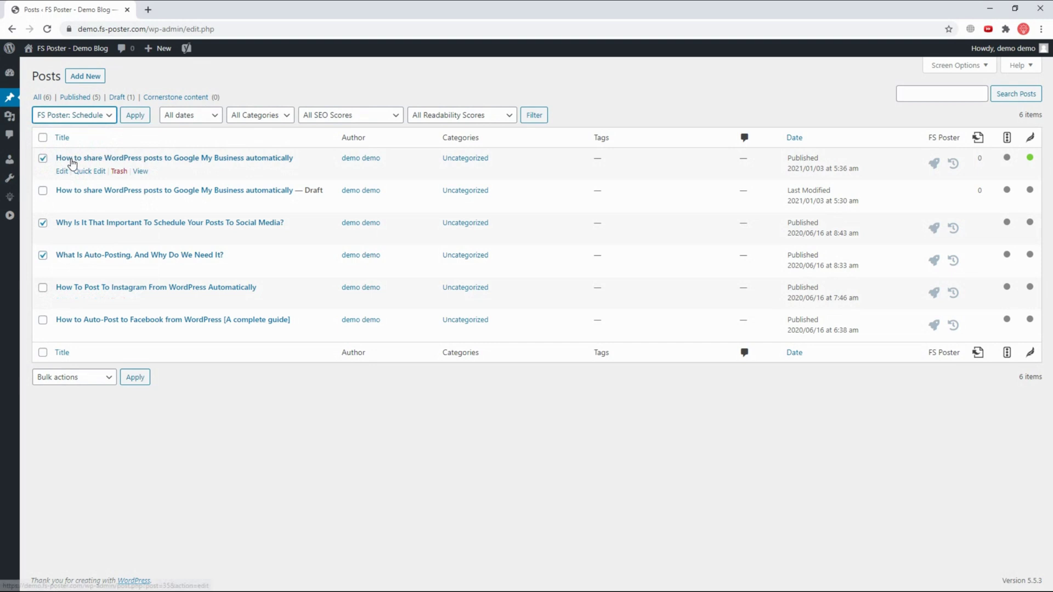
left_click(134, 116)
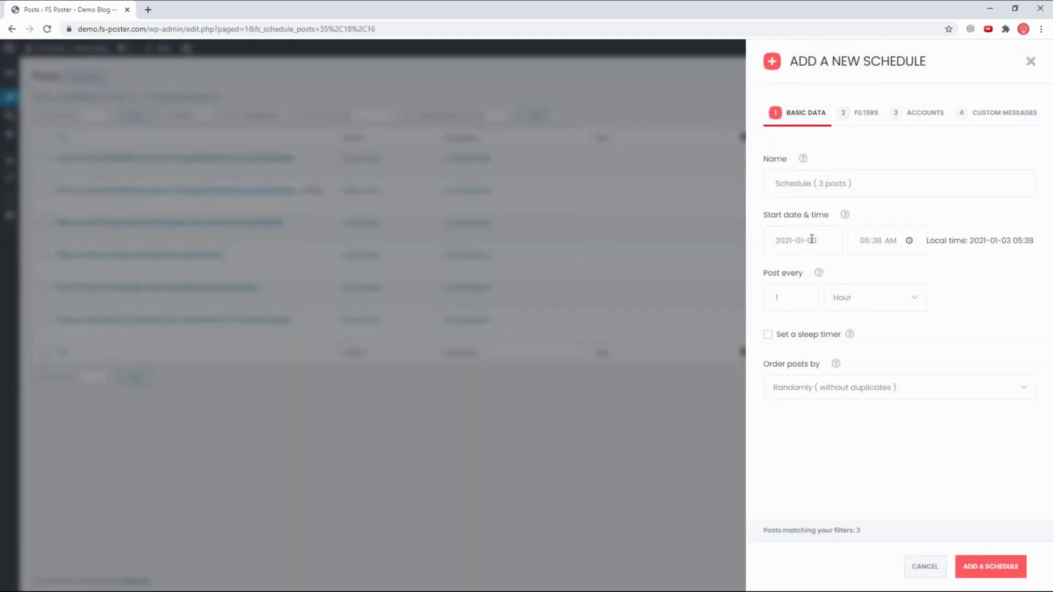
Set the schedule to start 2021-01-21 and post every 30 minutes, then save it.
left_click(812, 239)
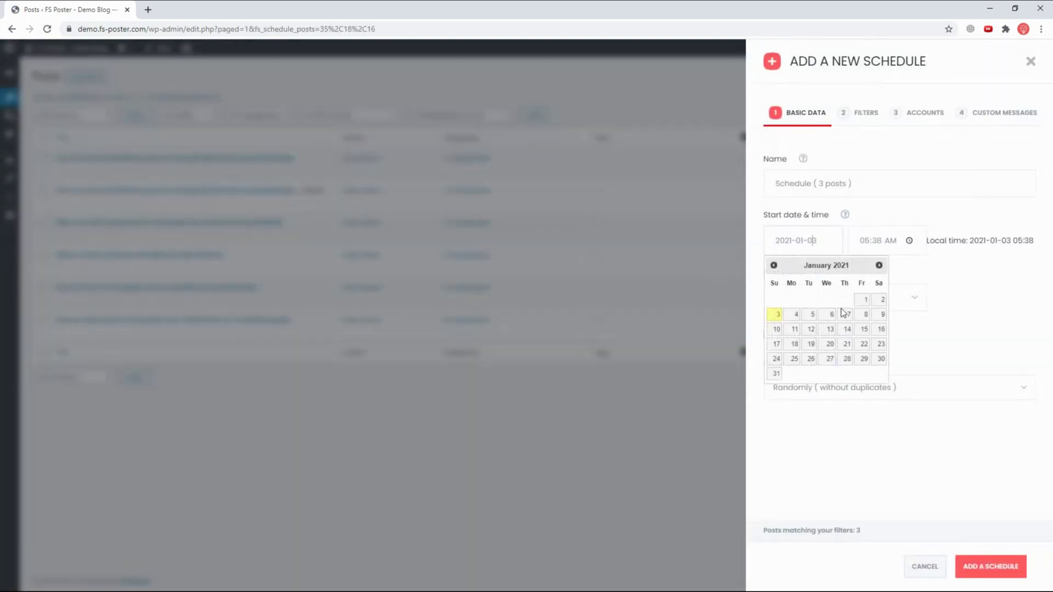
left_click(847, 345)
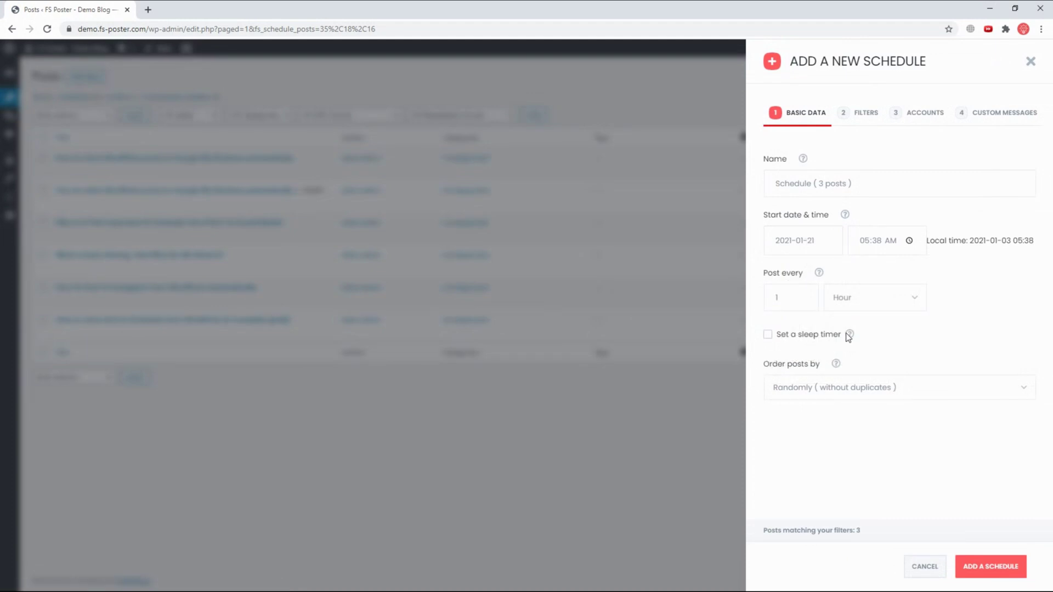
left_click(869, 305)
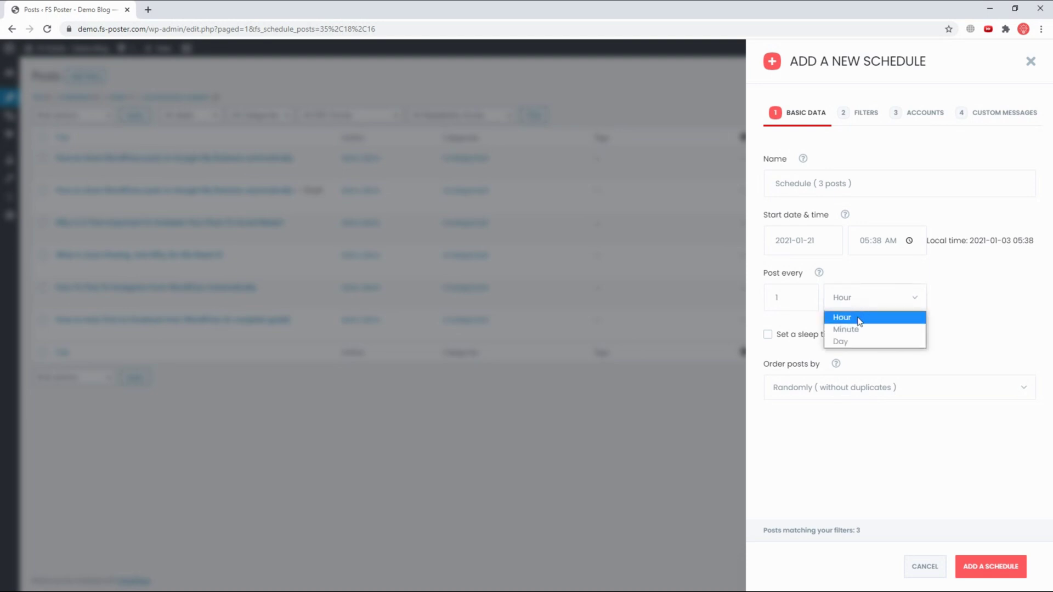
left_click(859, 330)
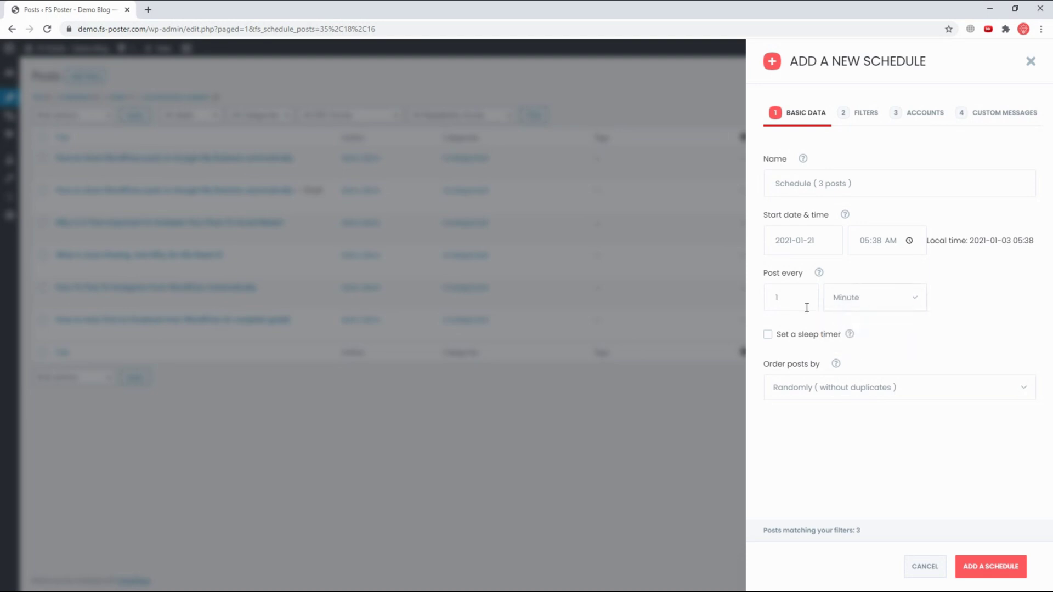
double_click(776, 298)
type("30")
left_click(1003, 568)
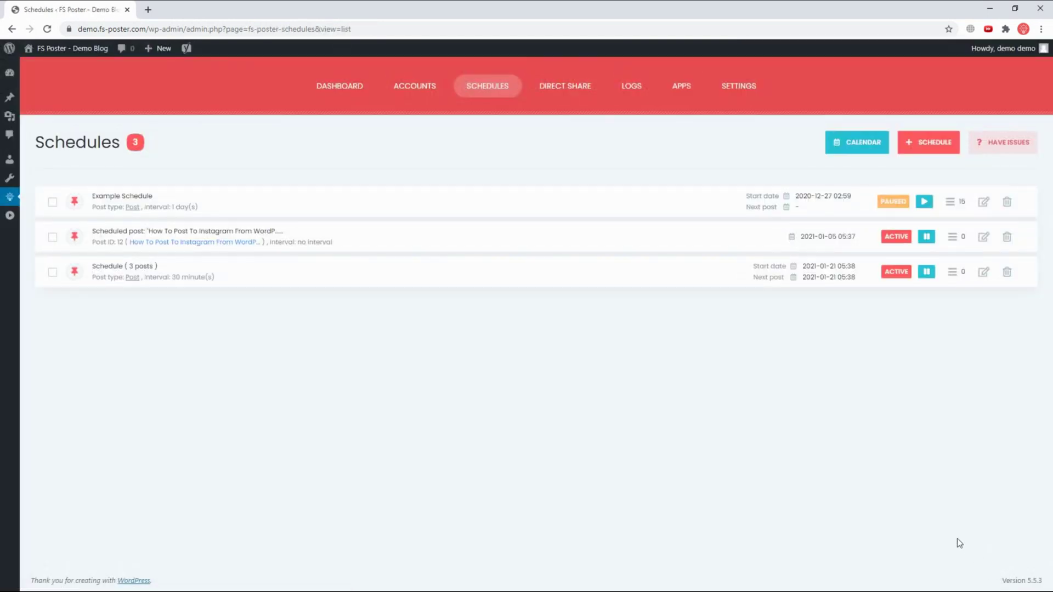
Review the new schedule's details, then go to the Media Library.
left_click_drag(104, 267, 195, 277)
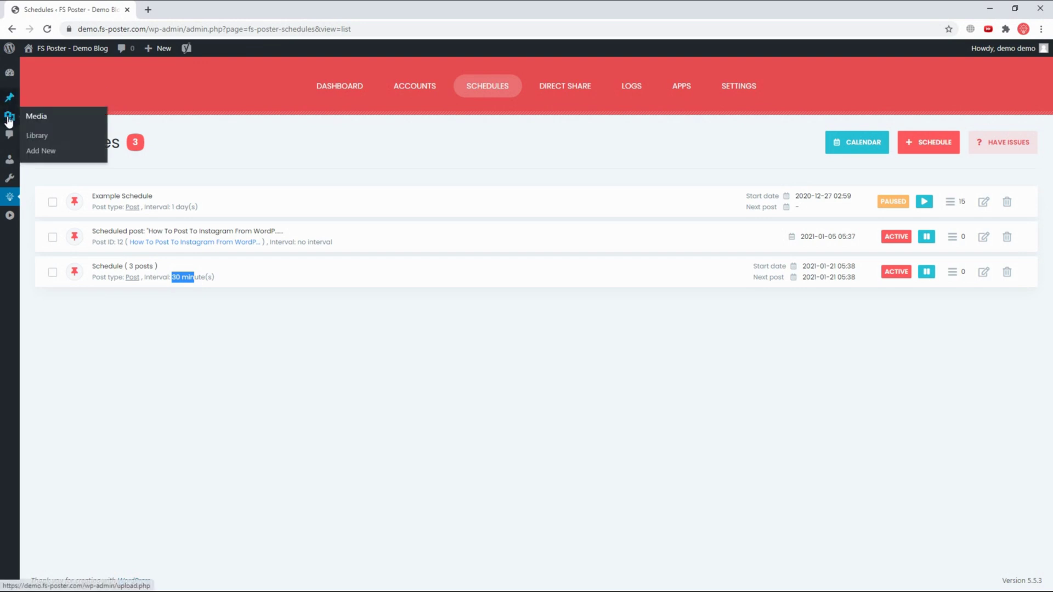
left_click(9, 122)
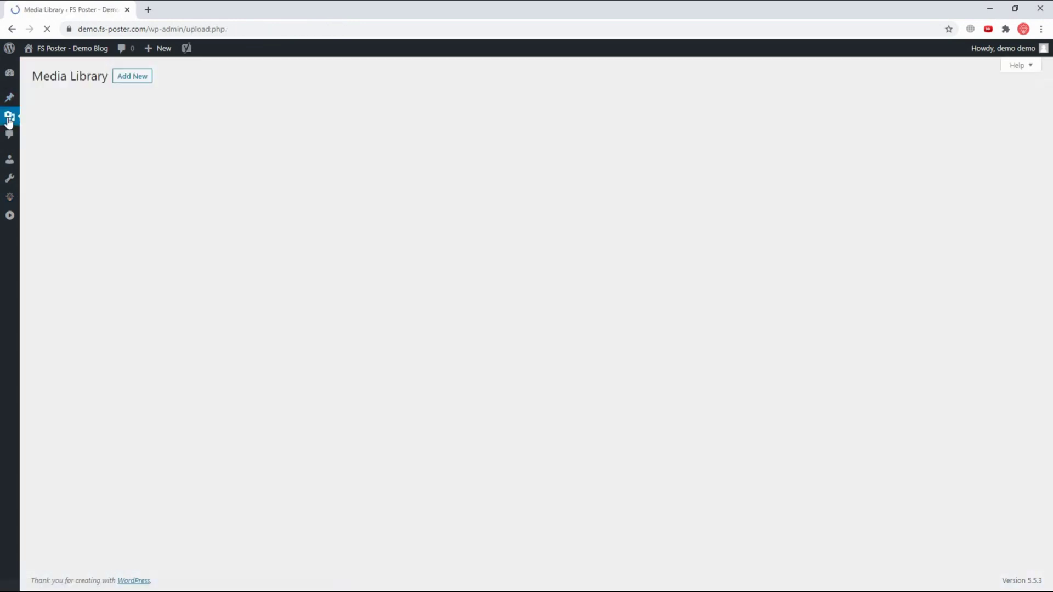
In list view, select the banner, Instagram and Facebook images for an FS Poster bulk schedule.
left_click(46, 107)
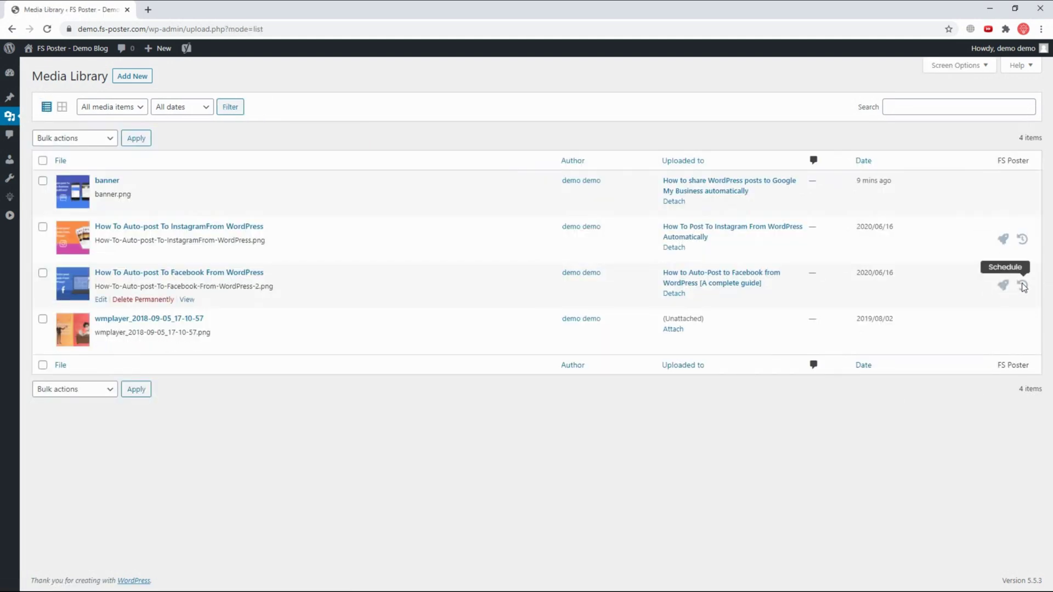
left_click(43, 181)
left_click(42, 226)
left_click(43, 273)
left_click(74, 138)
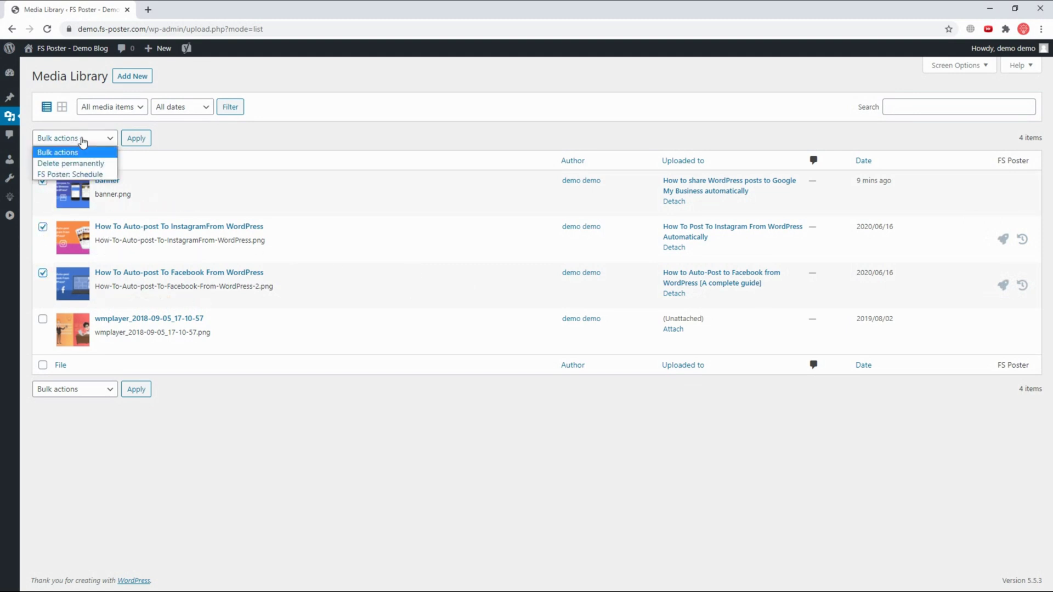
left_click(83, 175)
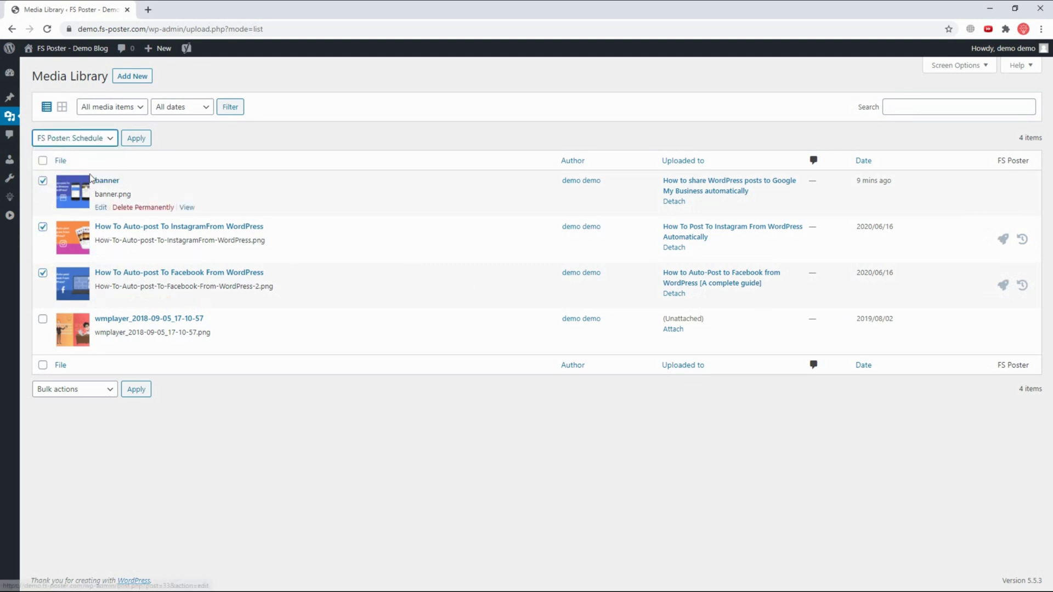
left_click(137, 139)
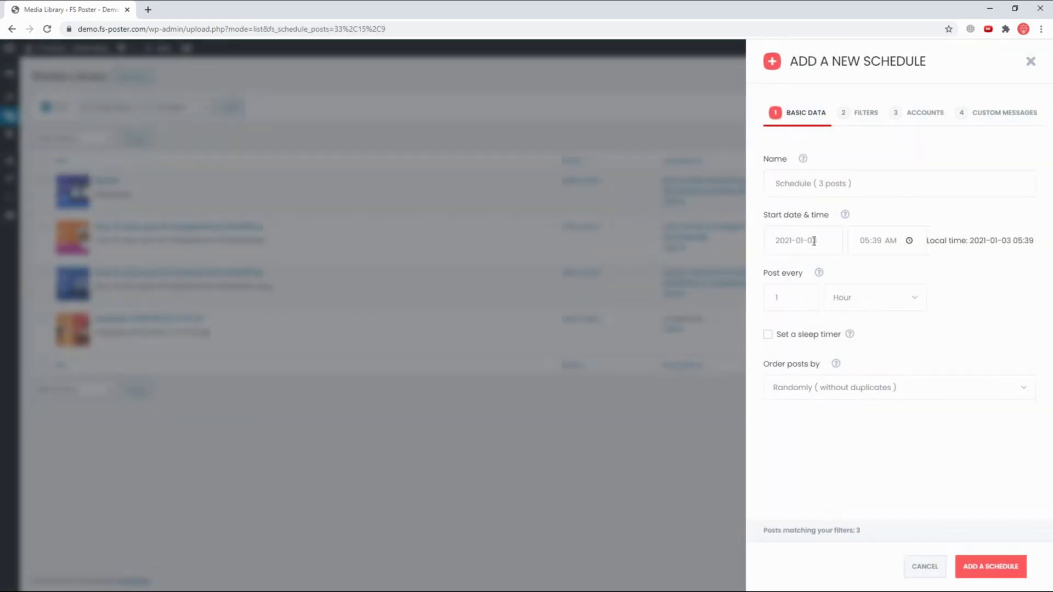
Set the image schedule to start January 15 with a 2-hour interval and save it.
left_click(814, 241)
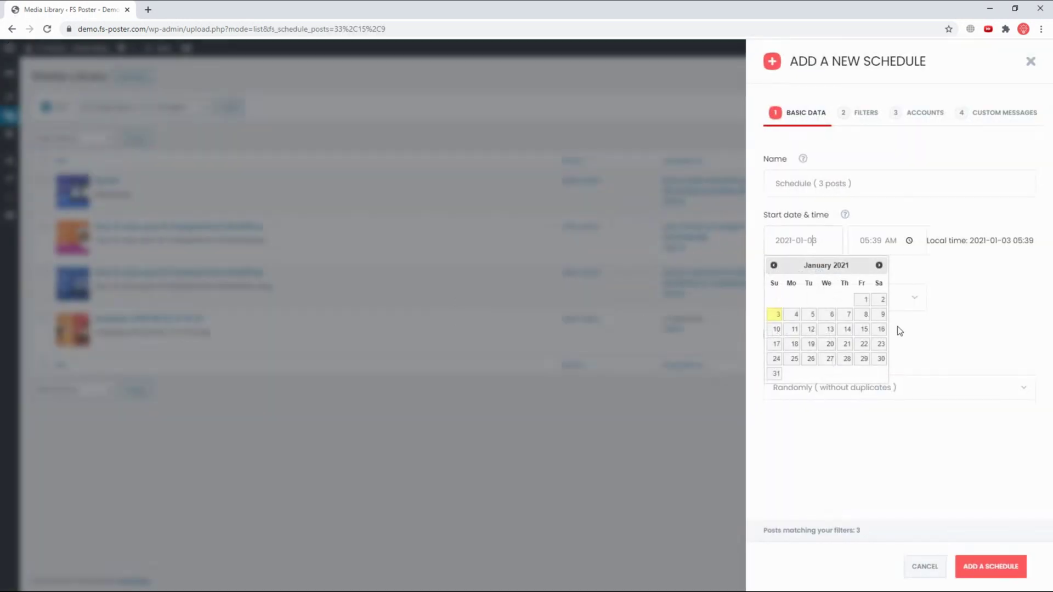
left_click(863, 334)
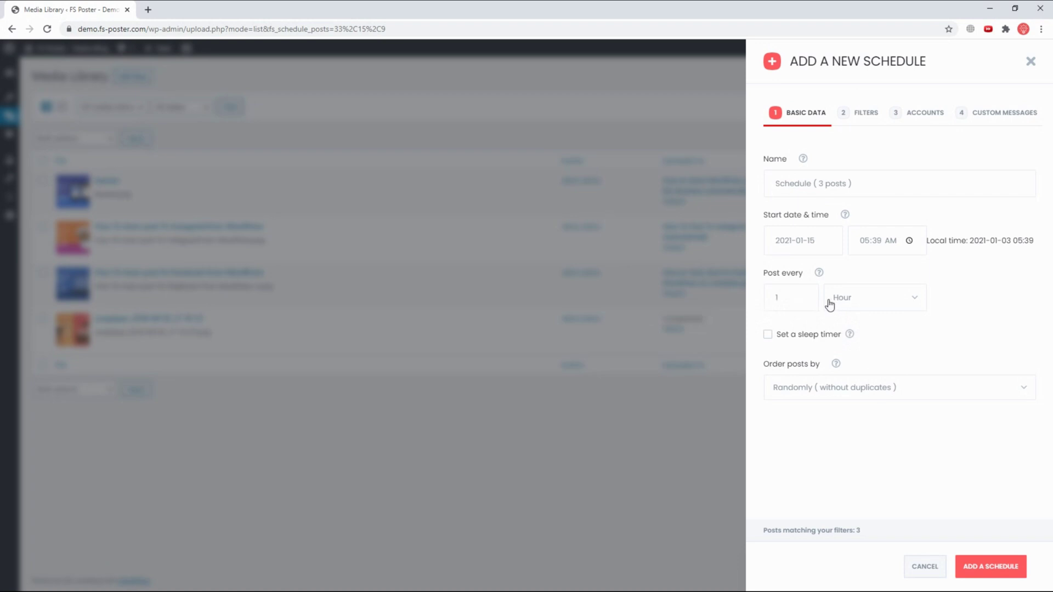
left_click(803, 293)
left_click(996, 564)
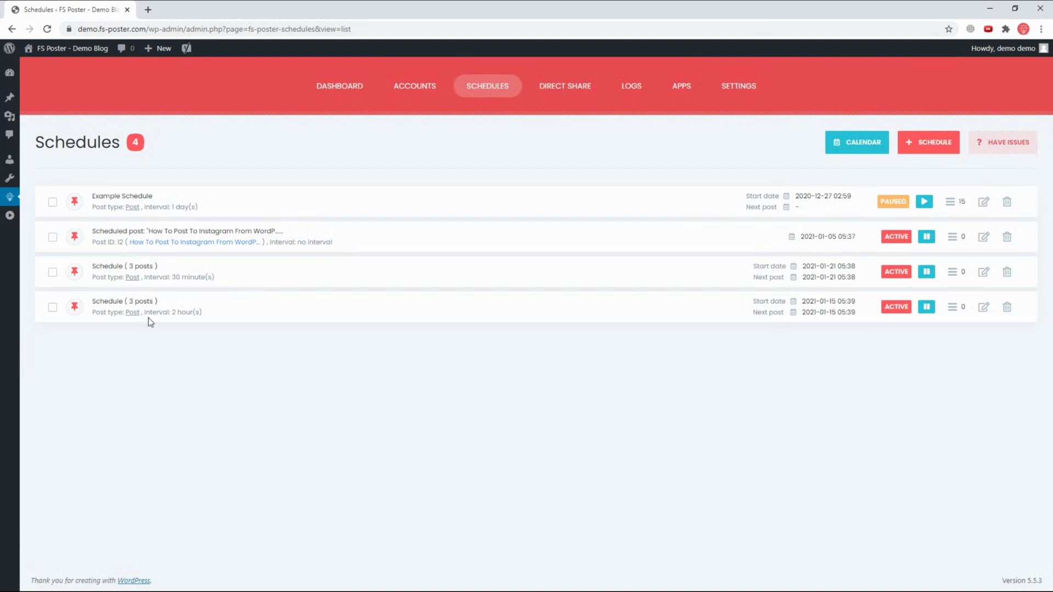
double_click(135, 301)
left_click_drag(172, 312, 196, 315)
Start a new schedule named 'My' from January 5 in days, with the sleep timer off.
left_click(932, 147)
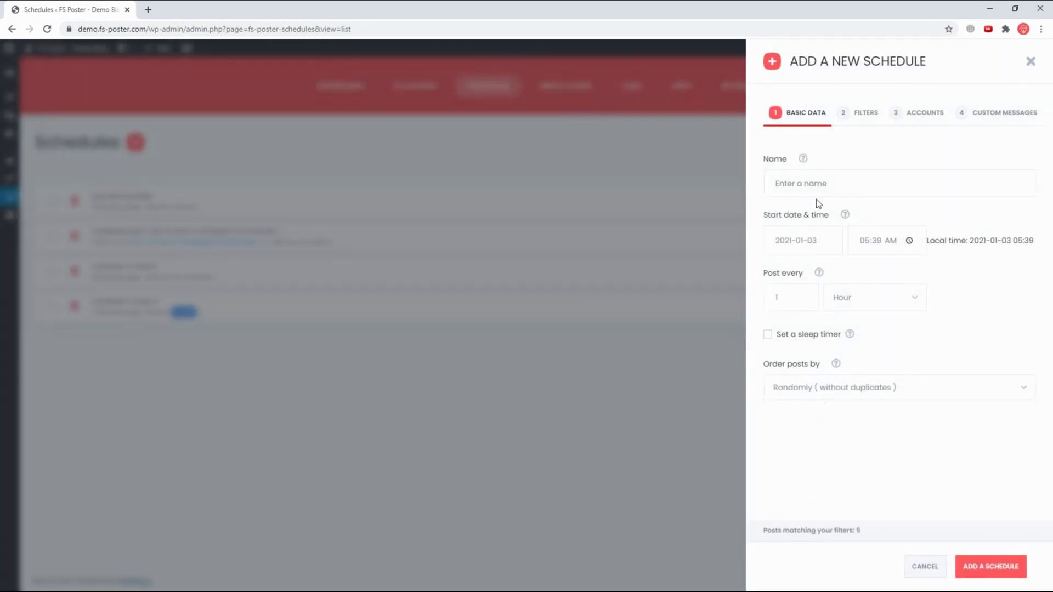
left_click(818, 188)
type("My schedule")
left_click(817, 242)
left_click(813, 314)
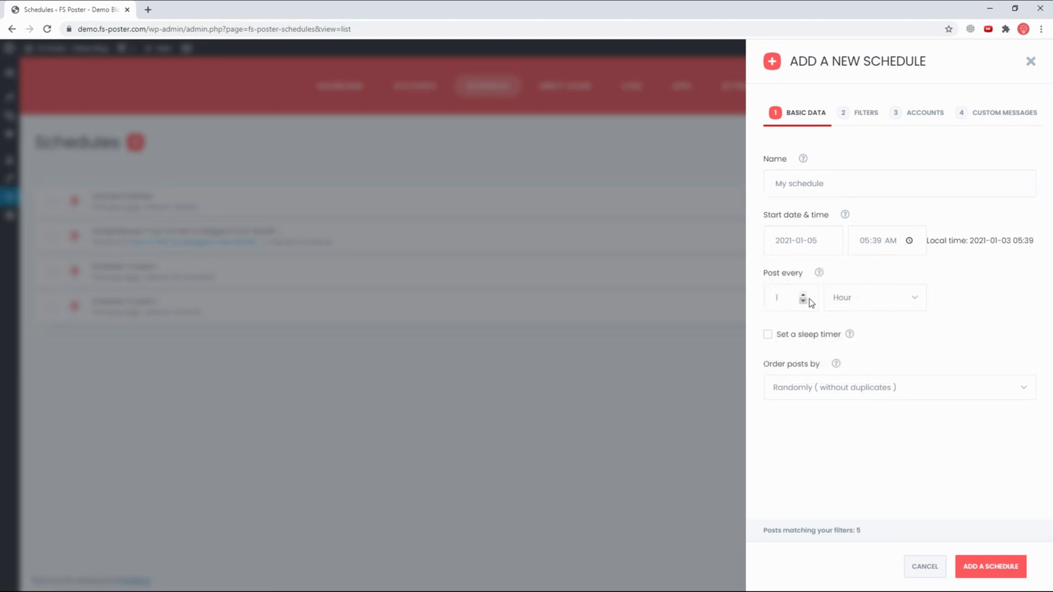
left_click(887, 303)
left_click(869, 343)
left_click(768, 334)
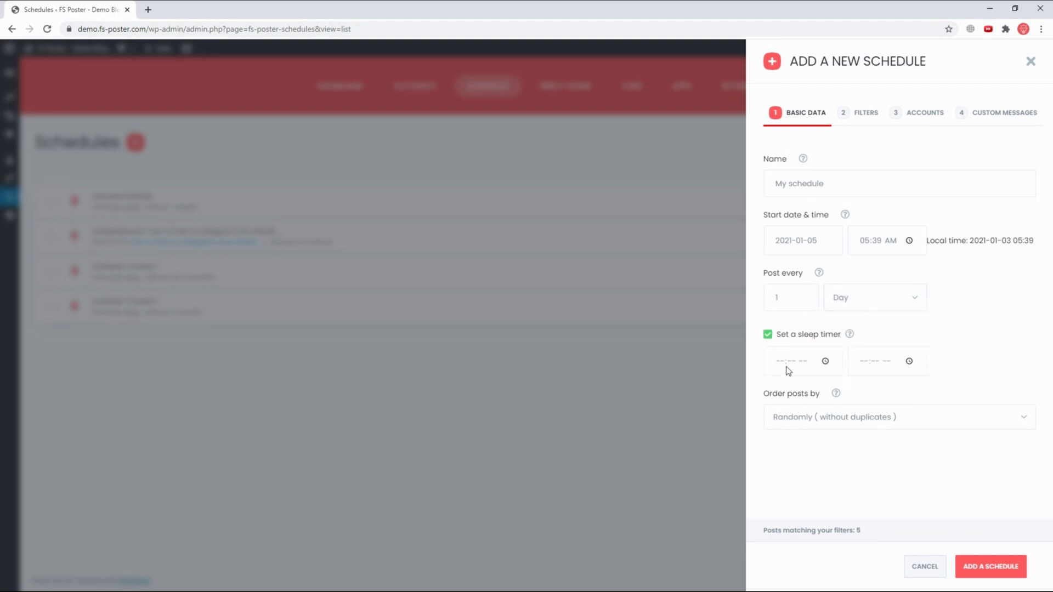
left_click(769, 335)
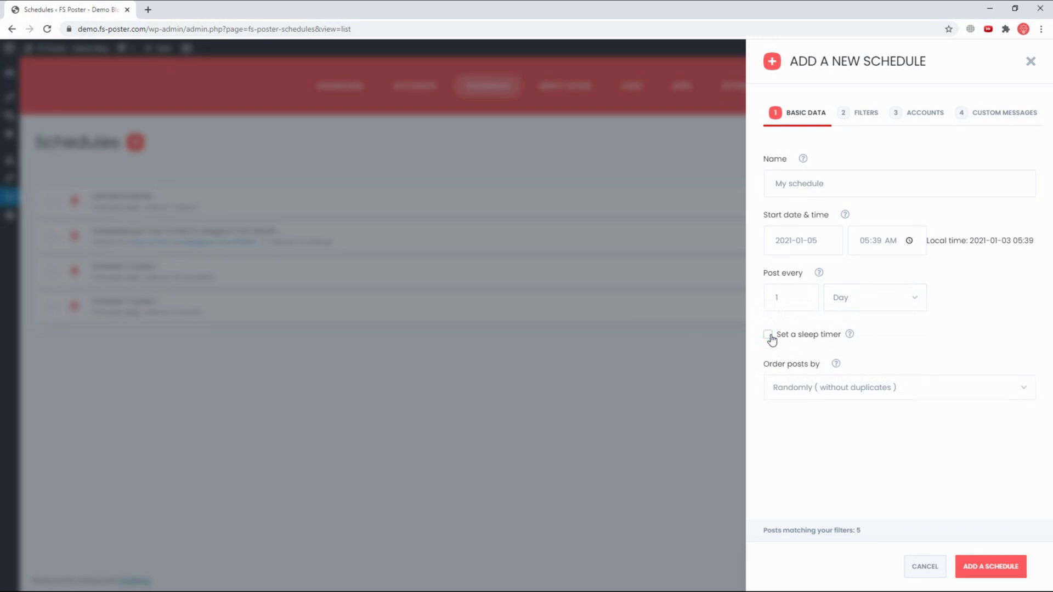
Order posts randomly and filter by all publish times and the Post type.
left_click(838, 390)
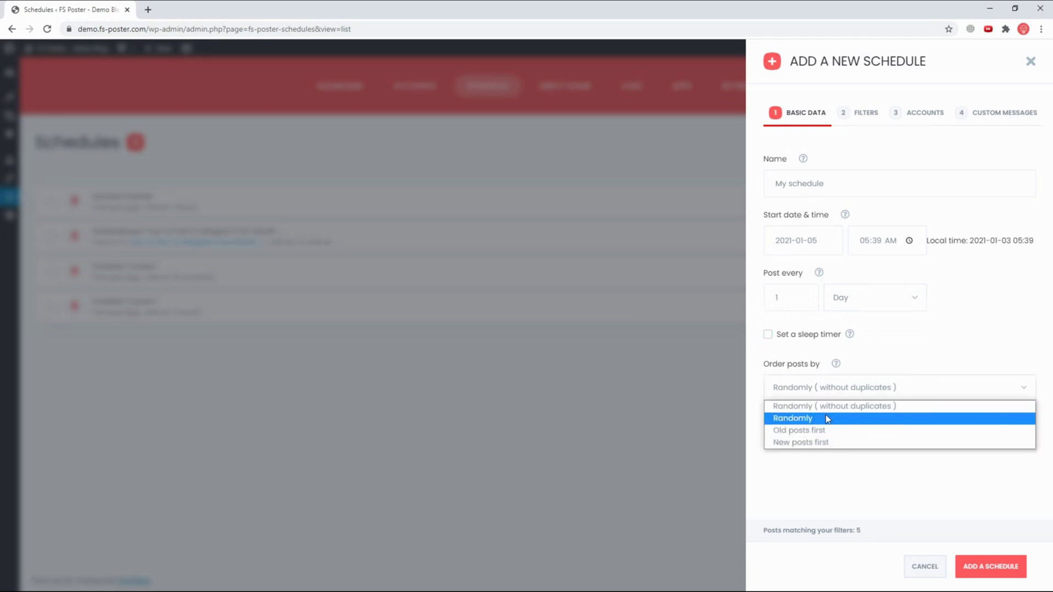
left_click(828, 420)
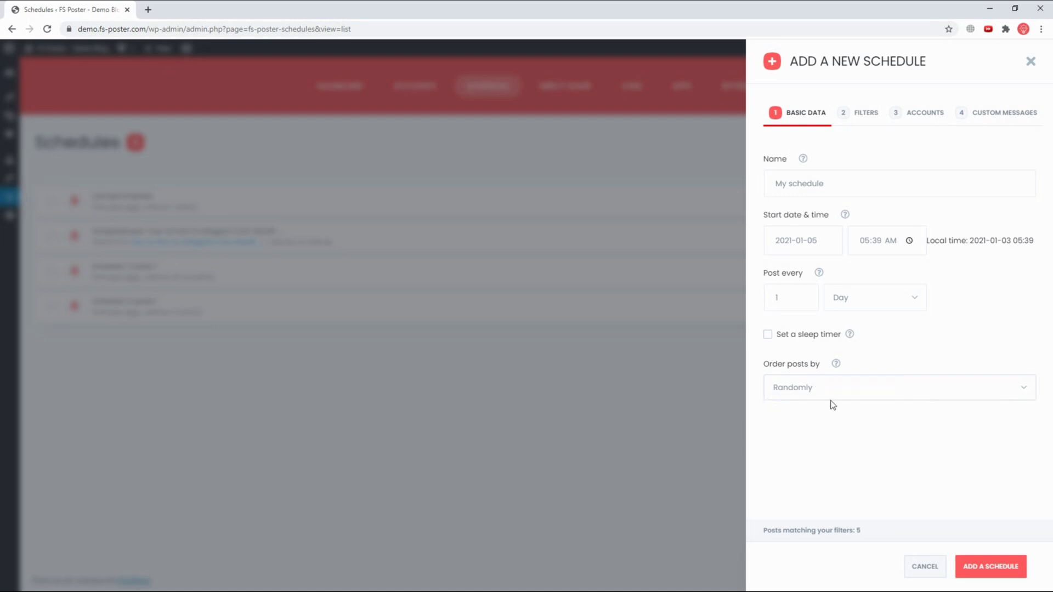
left_click(866, 115)
left_click(842, 180)
left_click(830, 185)
left_click(826, 235)
Keep Post as the schedule's post type and leave the category filter empty.
left_click(840, 254)
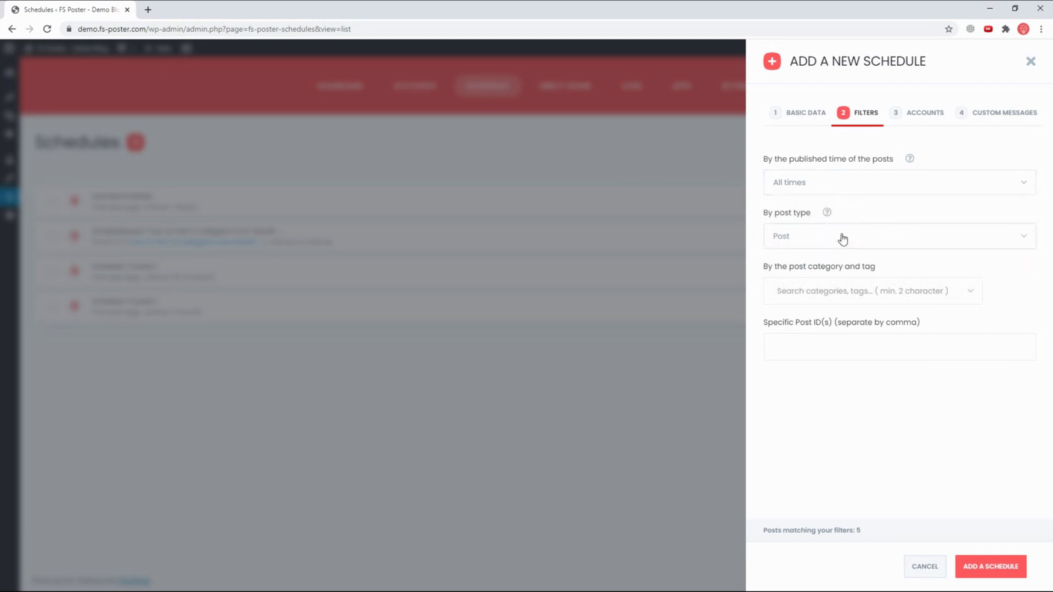
left_click(859, 298)
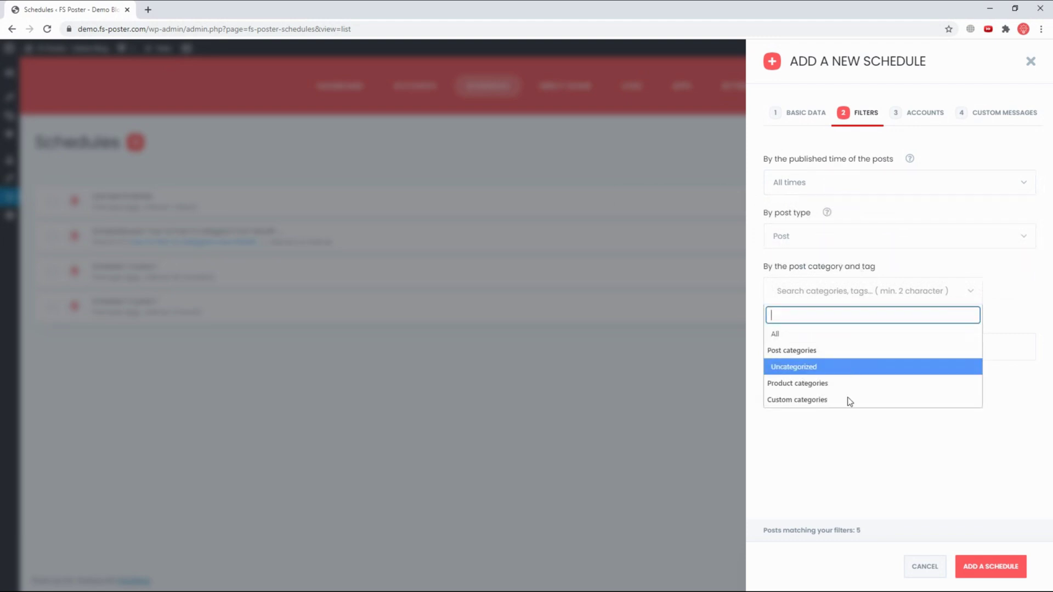
left_click(839, 295)
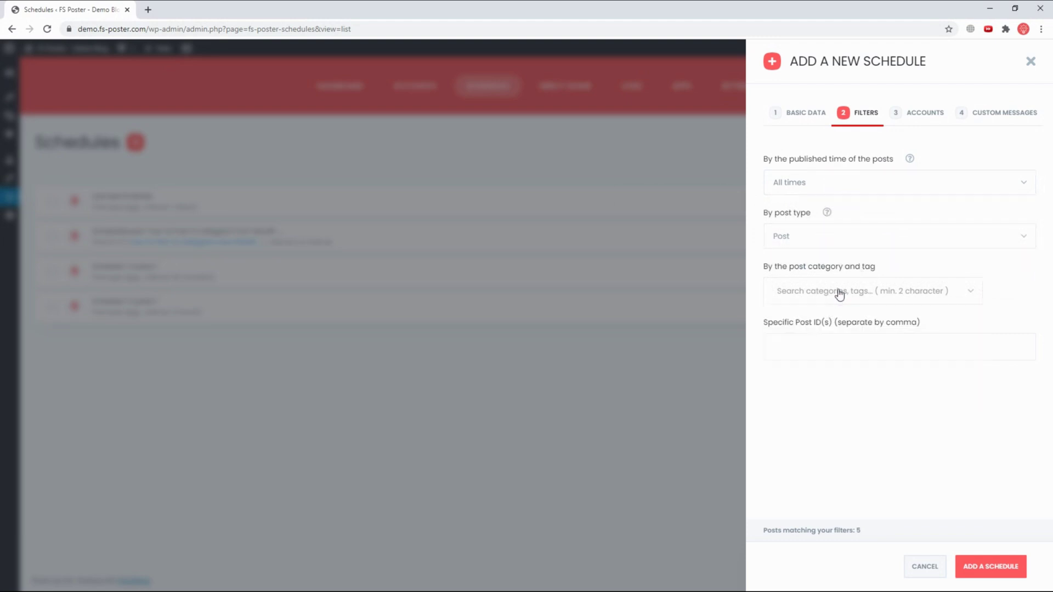
Set the Google My Business custom message to 'My new post - {title} #newpost' and save the schedule.
left_click(922, 117)
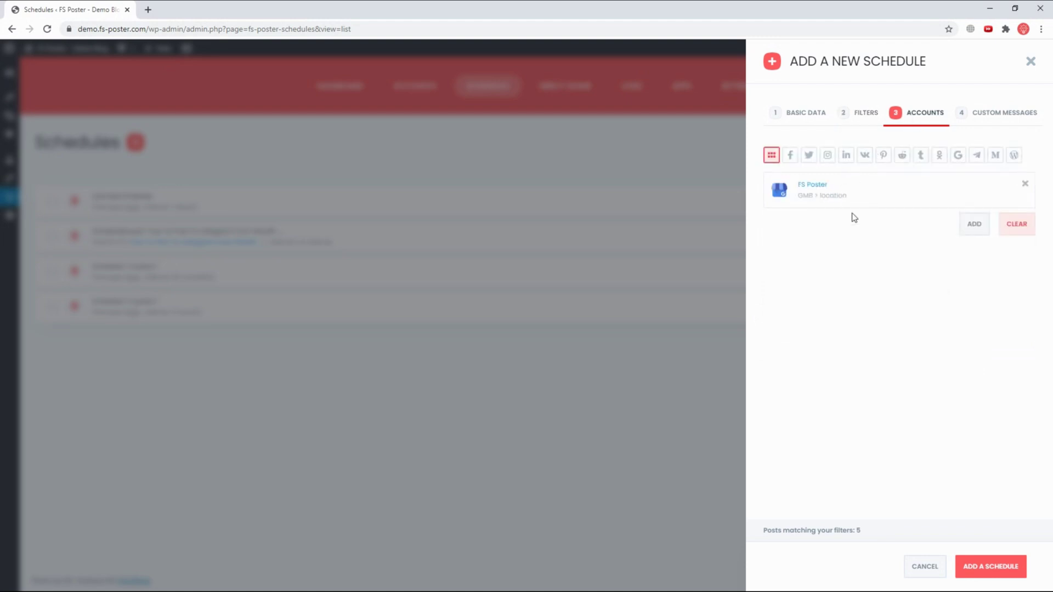
left_click(994, 114)
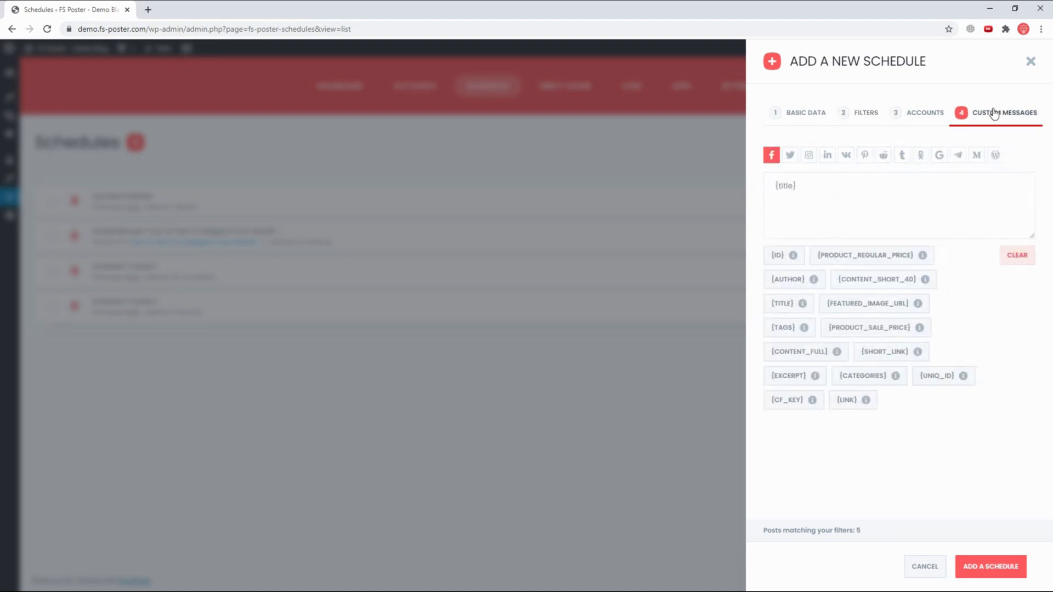
left_click(939, 156)
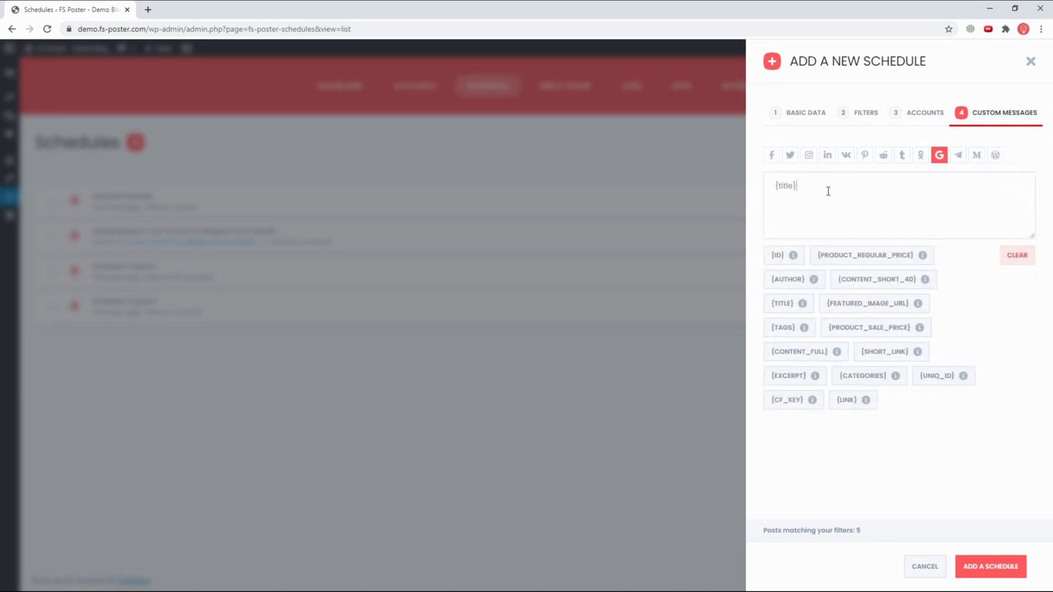
left_click(774, 184)
type("My new post -")
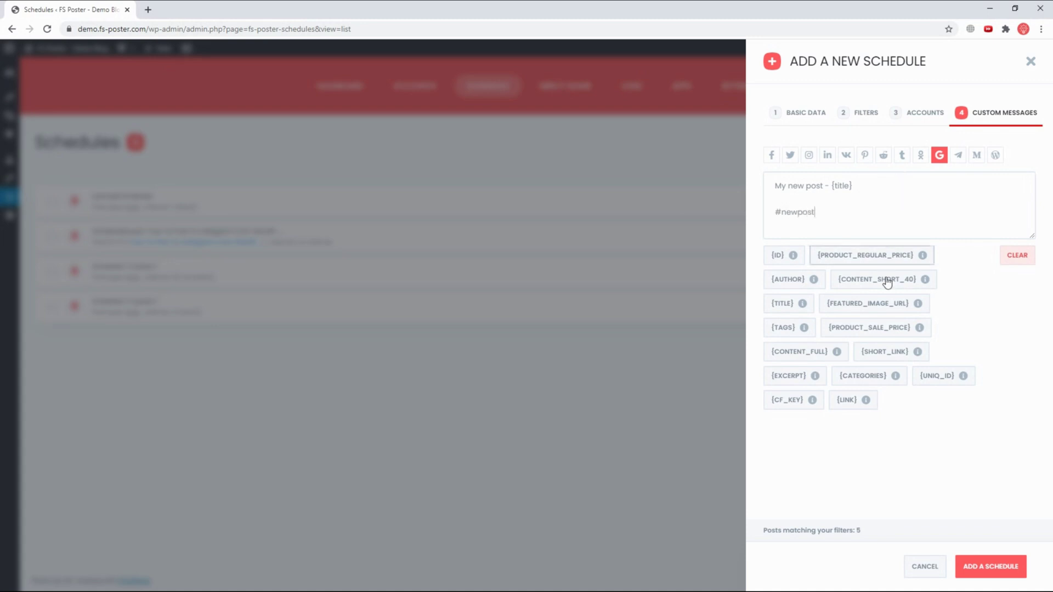
left_click(1004, 571)
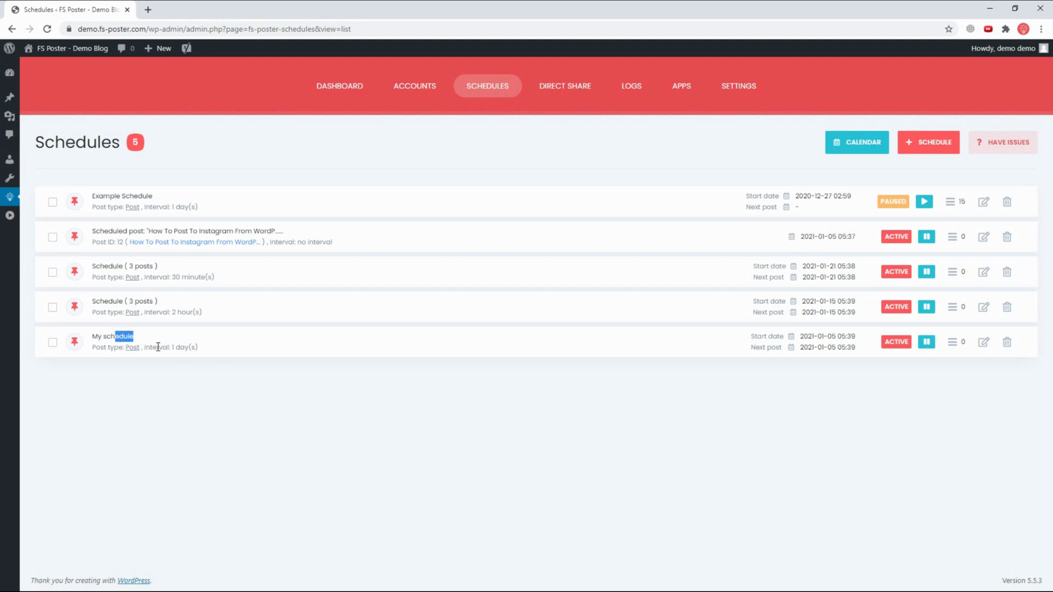
left_click_drag(163, 347, 199, 353)
Attach the Google My Business banner.png image from the Media Library to a new Direct Share post.
left_click(315, 381)
left_click(556, 94)
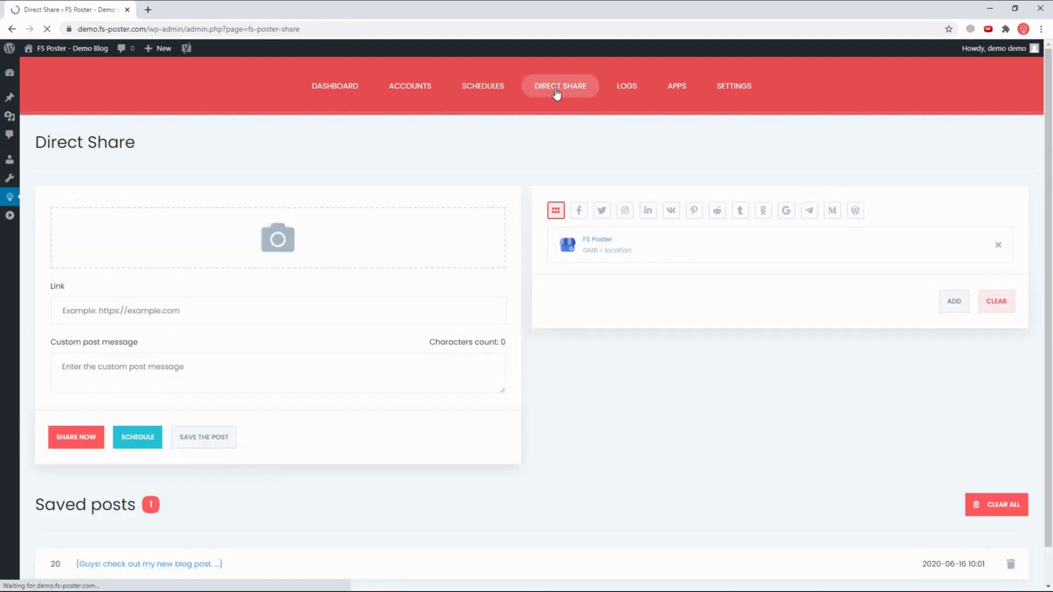
left_click(280, 237)
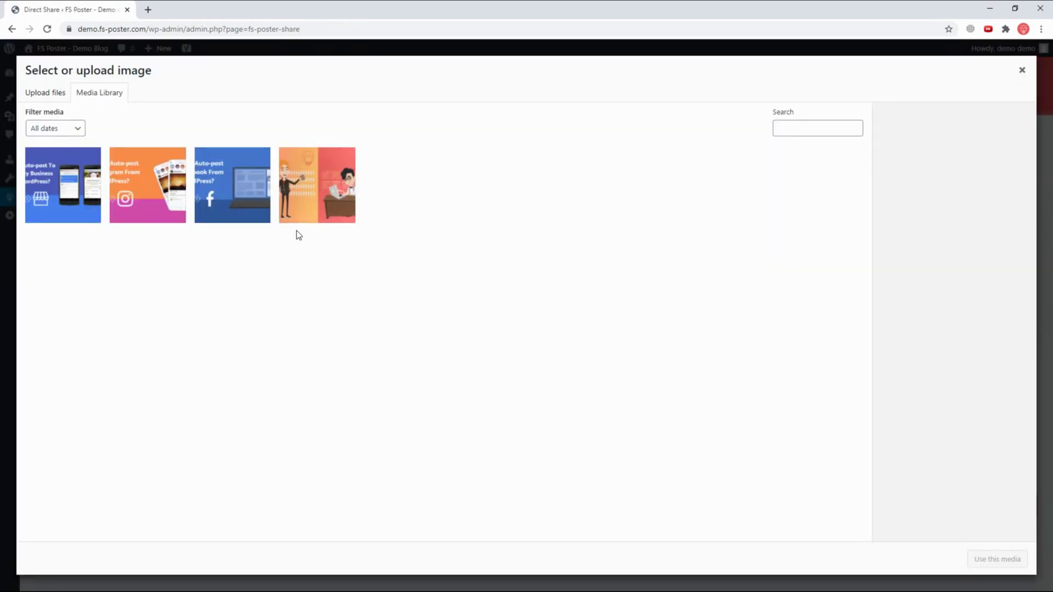
left_click(80, 191)
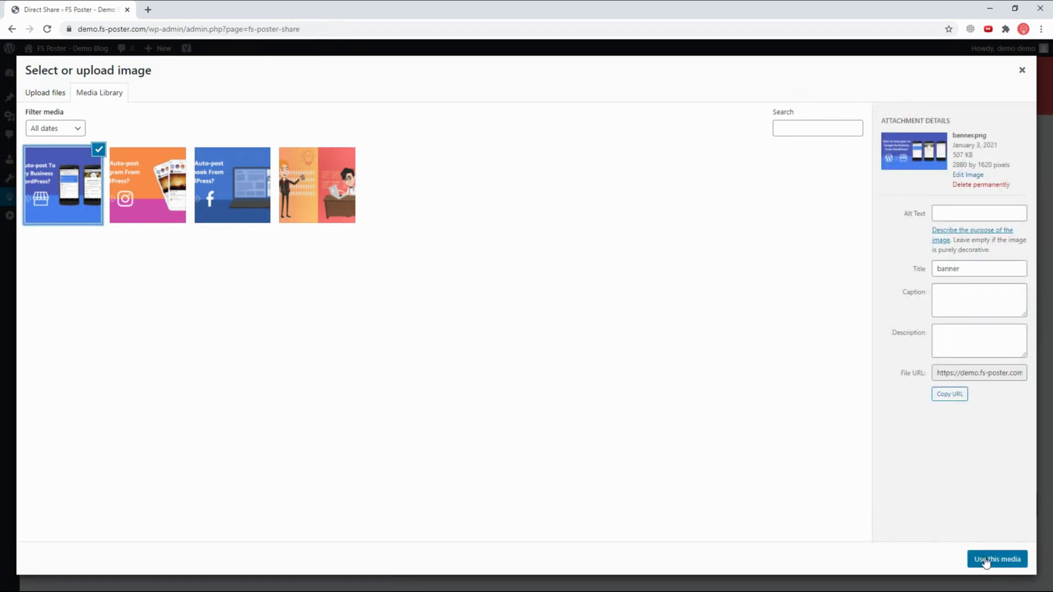
left_click(982, 559)
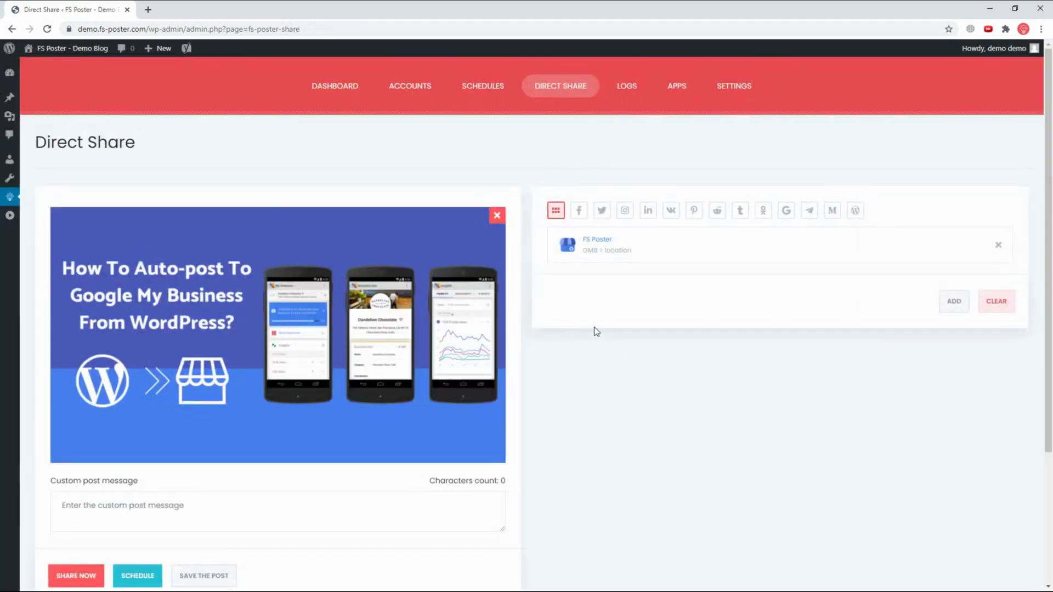
Share the banner post captioned 'Guys, see my new post' to the GMB location now, then open its post link.
scroll(585, 320, "down", 3)
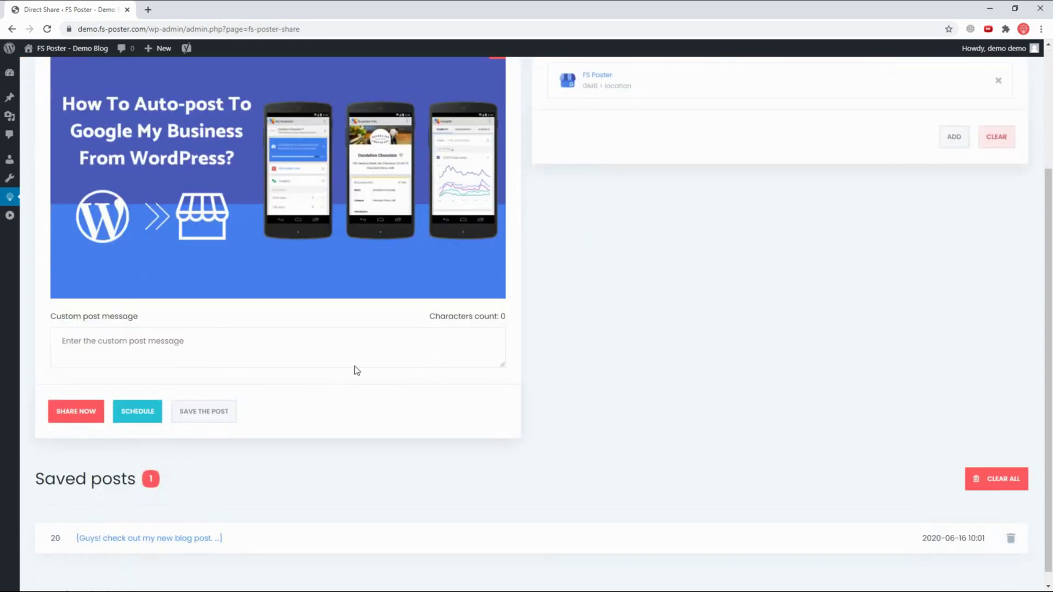
scroll(395, 365, "up", 3)
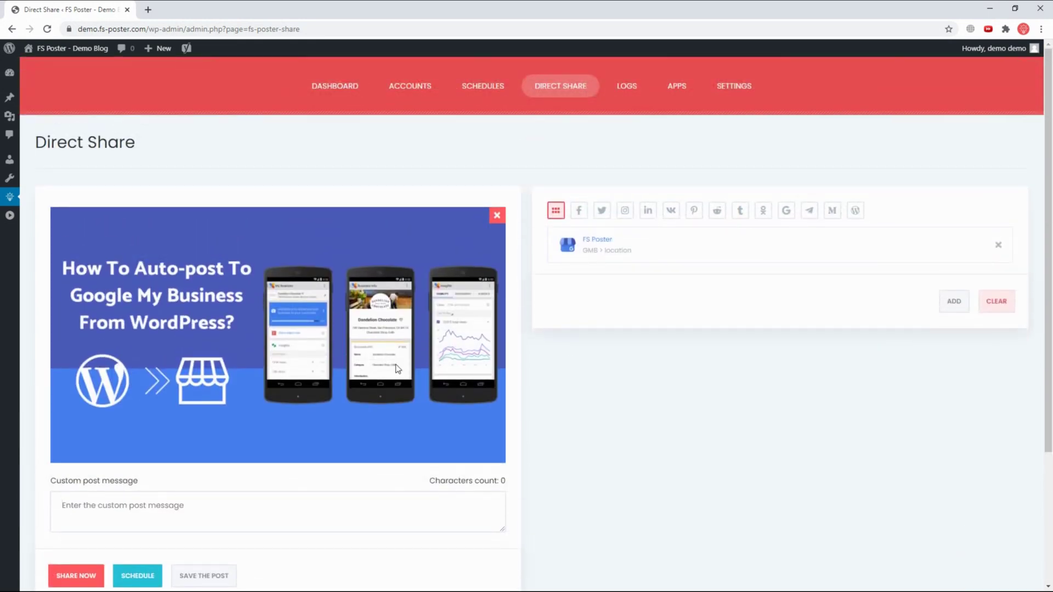
type("Guys, see my")
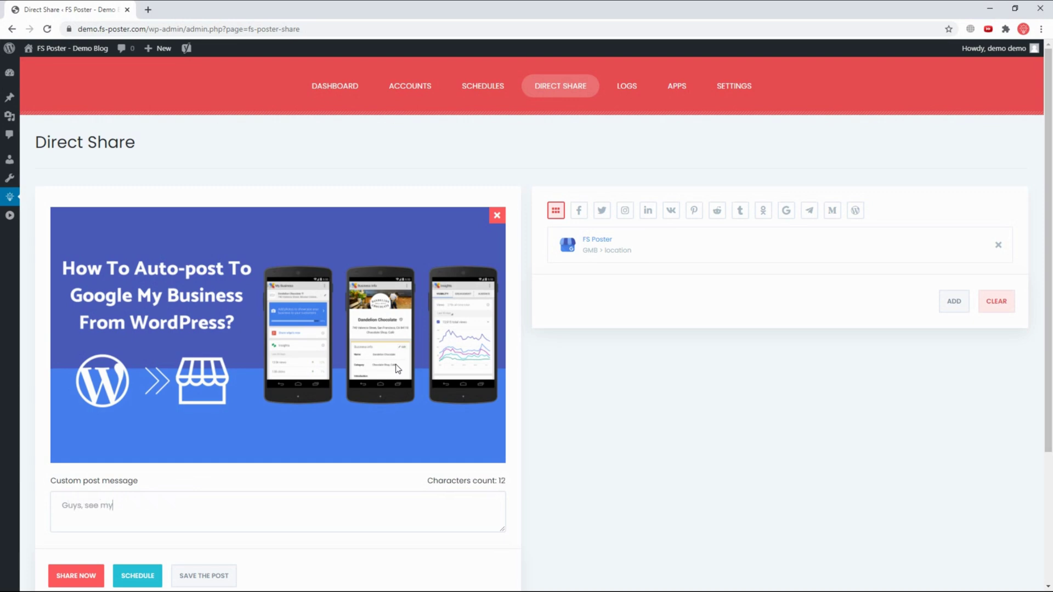
type(" new post")
scroll(170, 295, "down", 1)
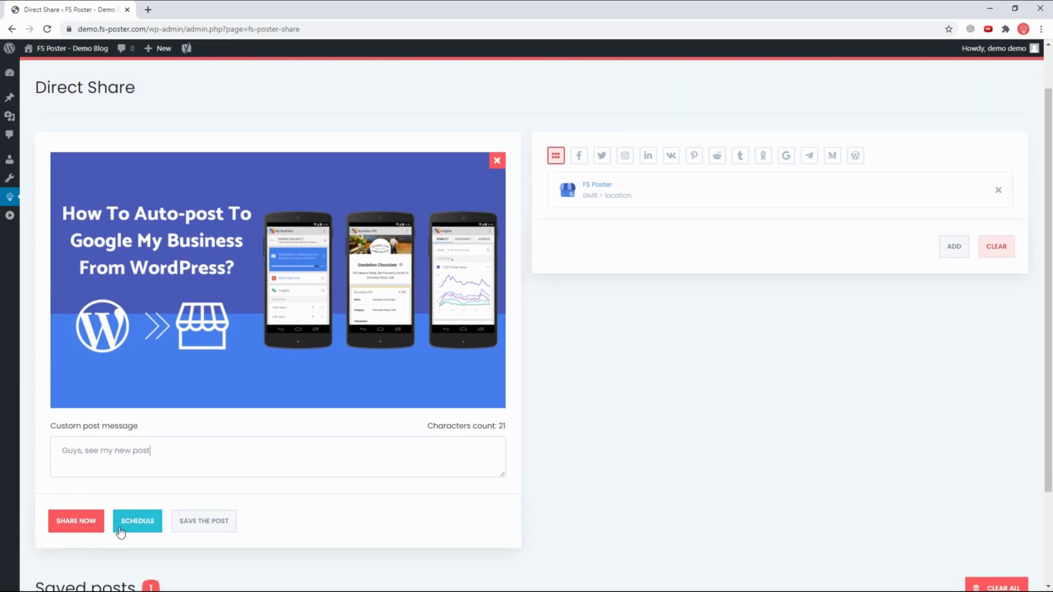
scroll(239, 518, "down", 2)
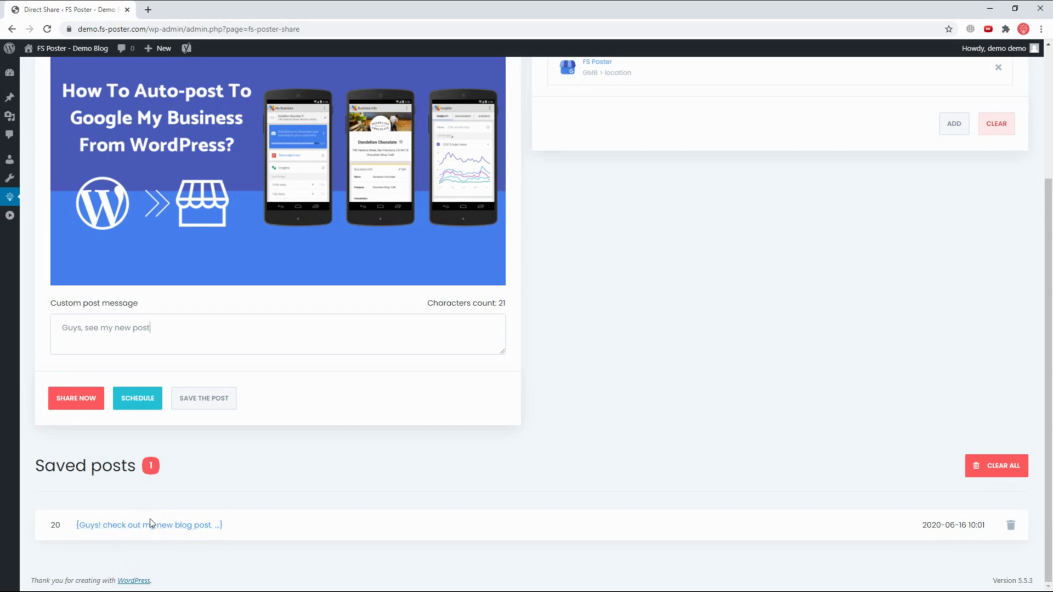
left_click(151, 524)
left_click(80, 510)
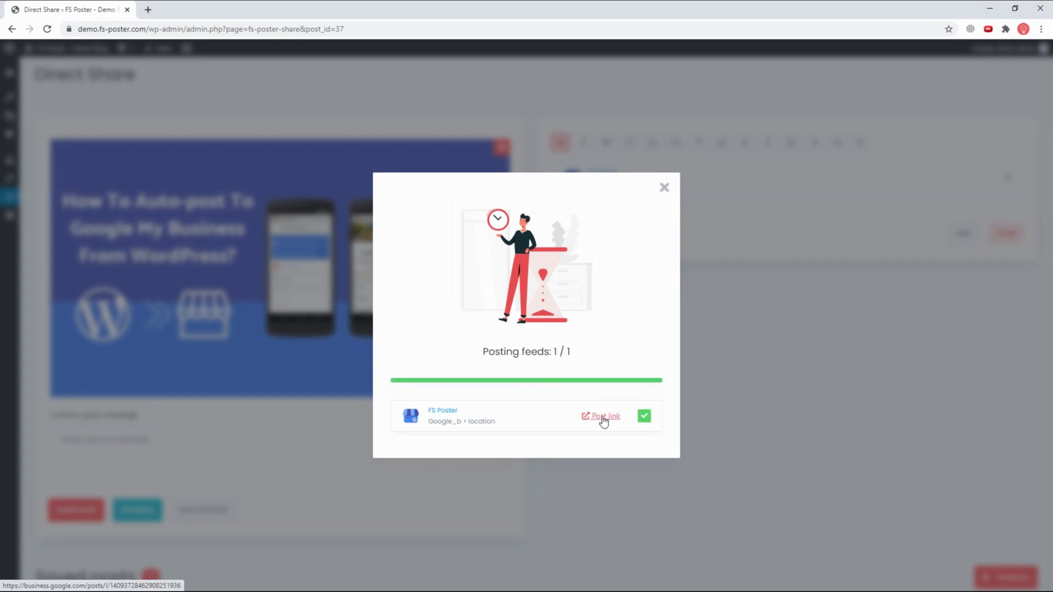
left_click(603, 419)
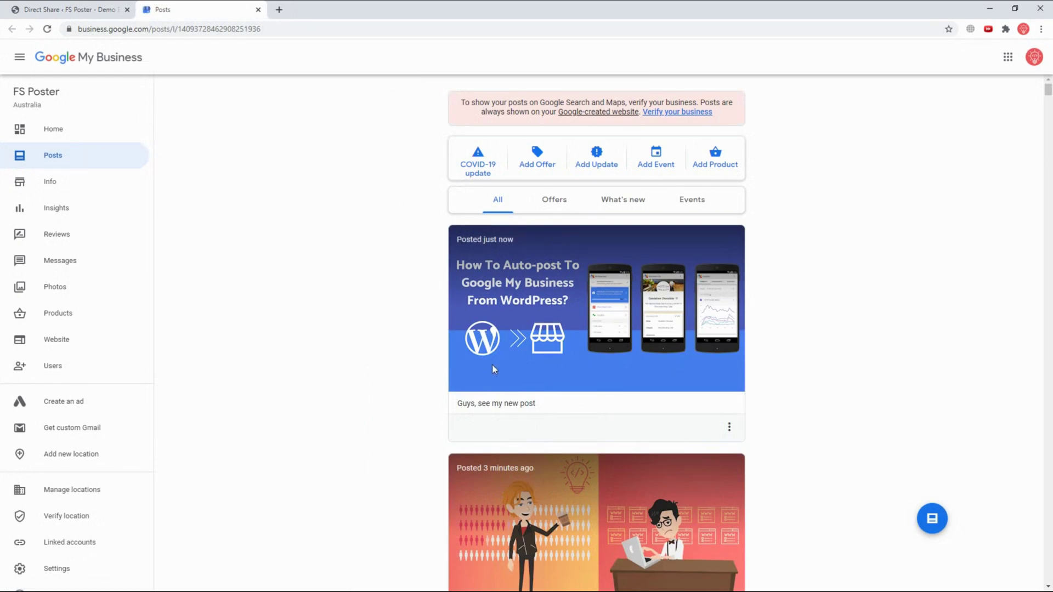
Highlight the caption 'Guys, see my new post' on the new Google My Business post.
left_click_drag(541, 406, 456, 405)
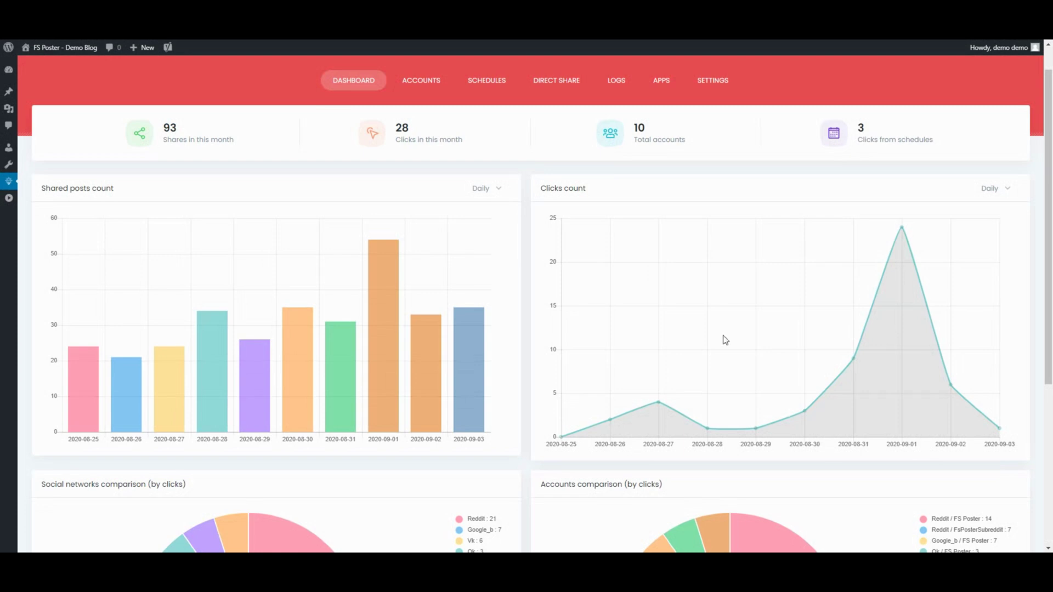
Read the daily shared-post counts on the Dashboard bar chart, peaking at 54 on 2020-09-01.
mouse_move(393, 361)
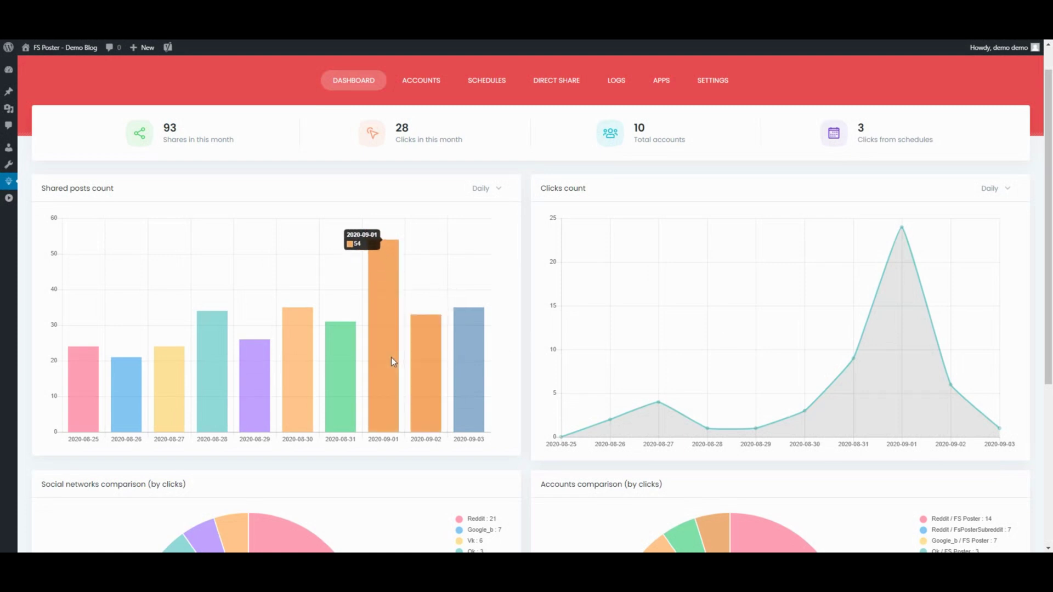